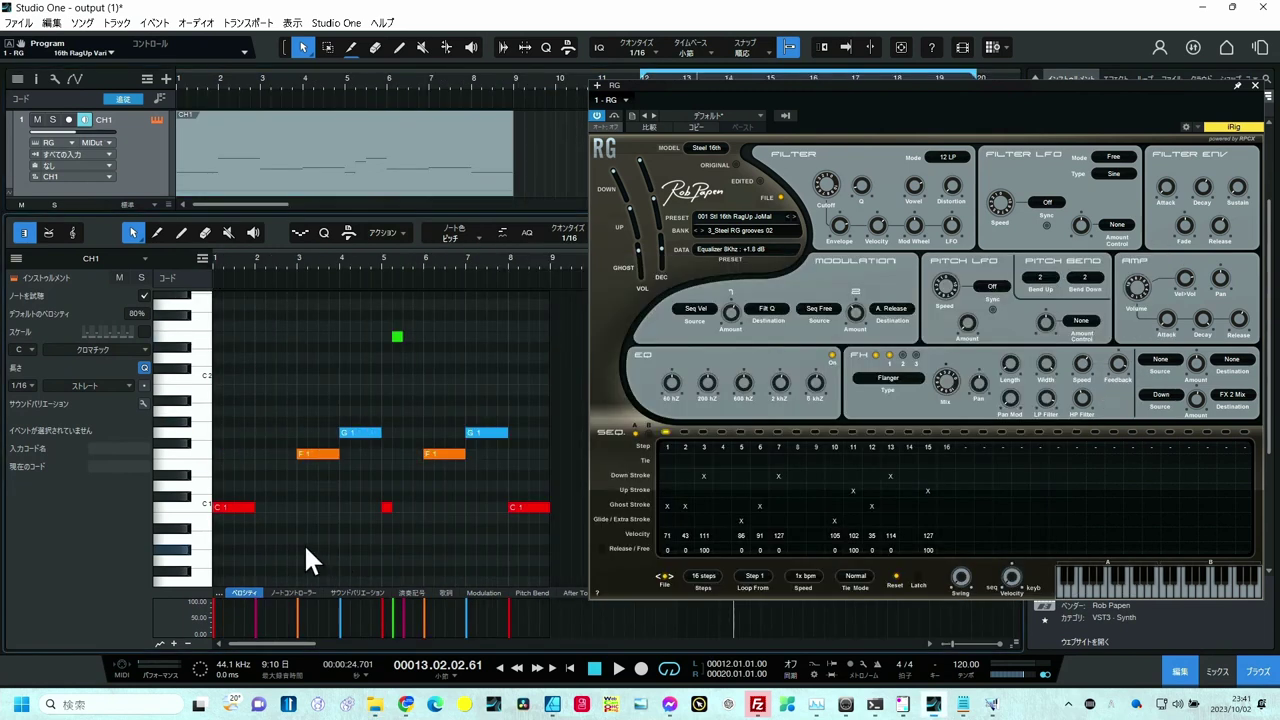
Raise the short A2 note in bar 5 of the CH1 part by two octaves to A4.
scroll(367, 341, "up", 2)
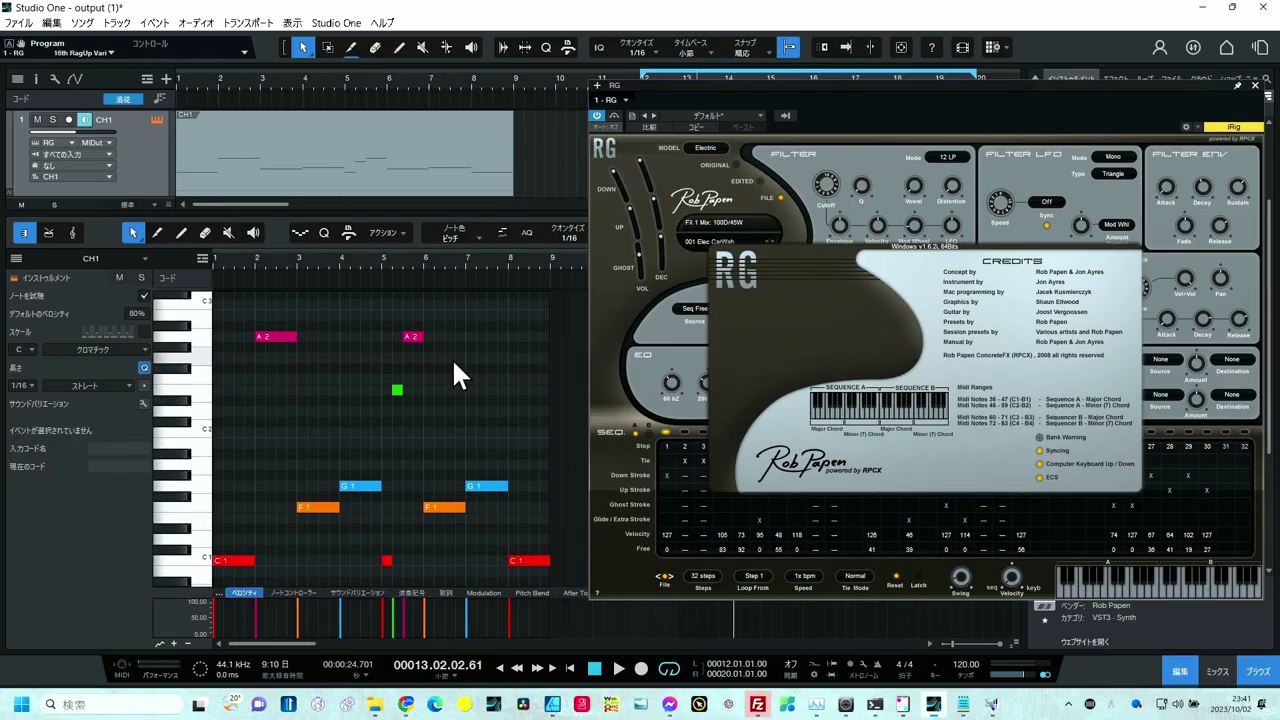
scroll(451, 357, "up", 5)
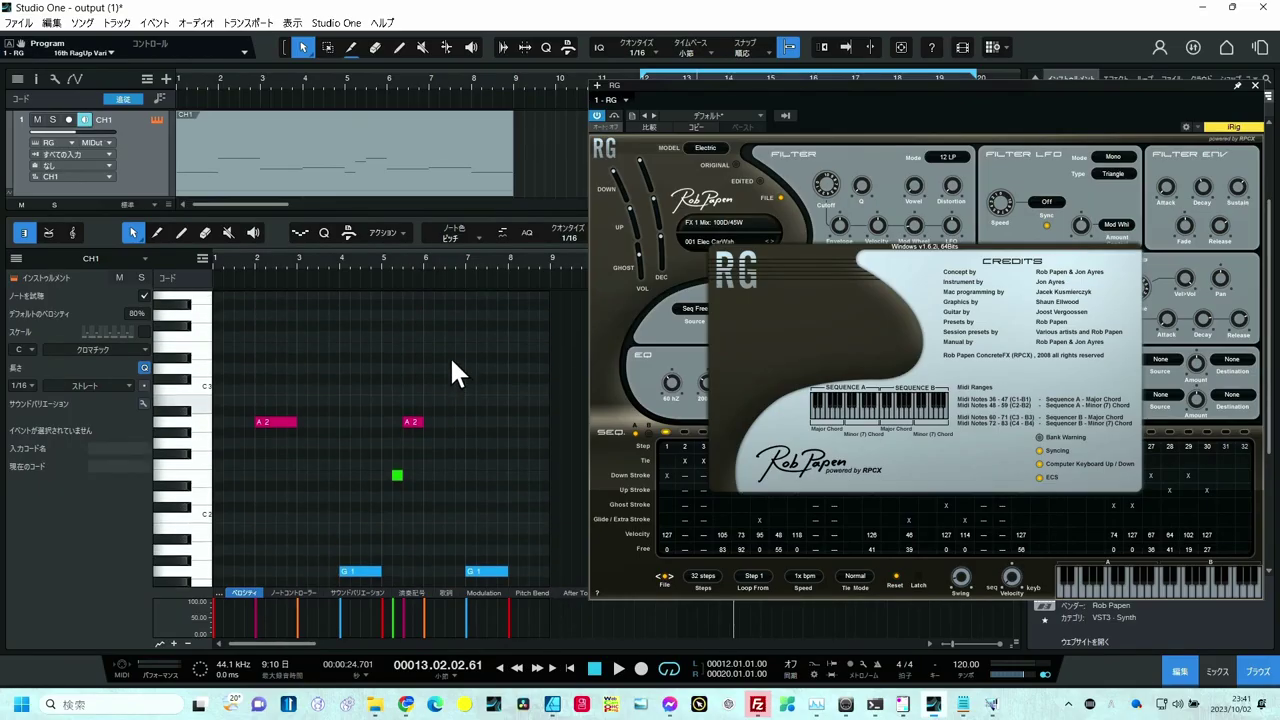
scroll(455, 380, "up", 1)
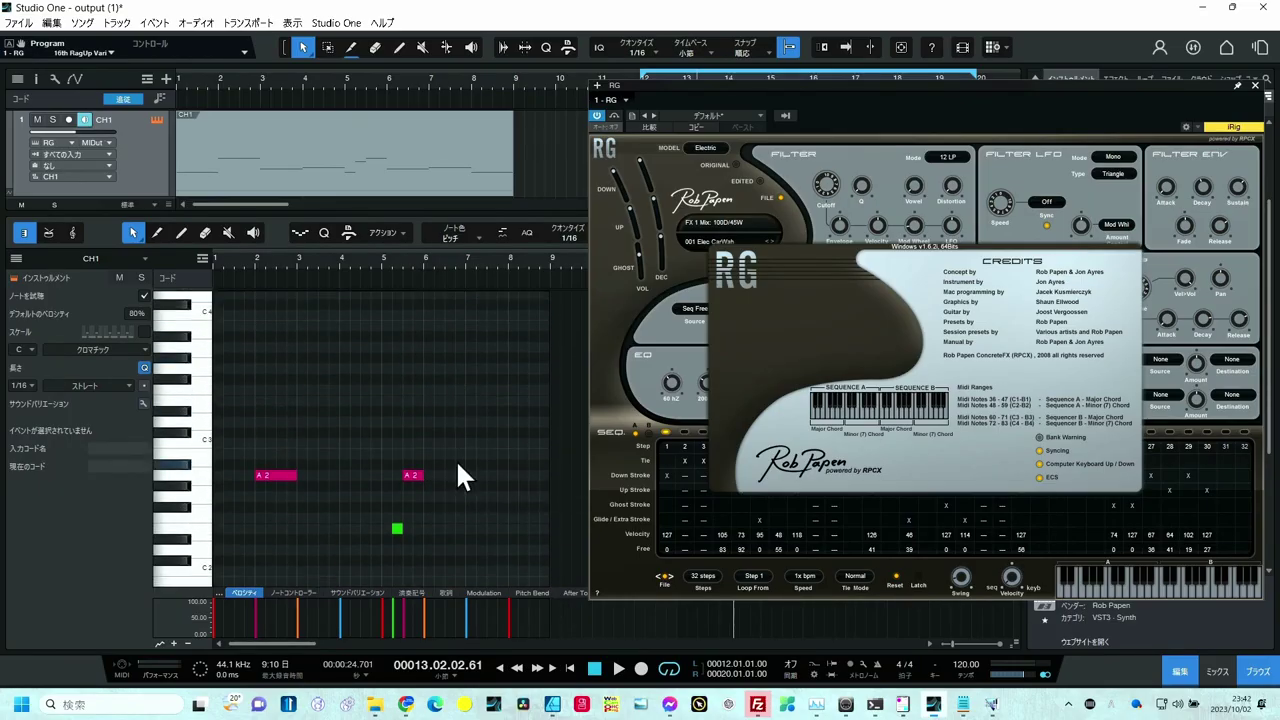
left_click(416, 475)
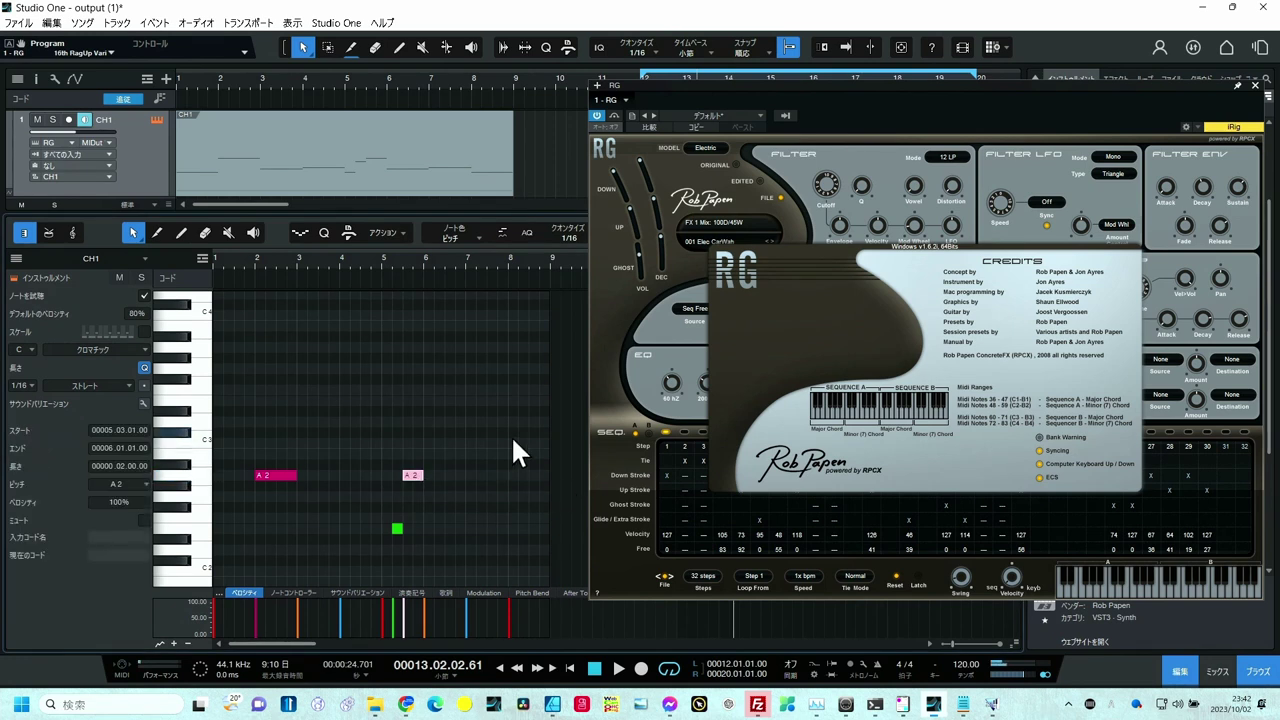
key("shift+Up")
key("shift+Up")
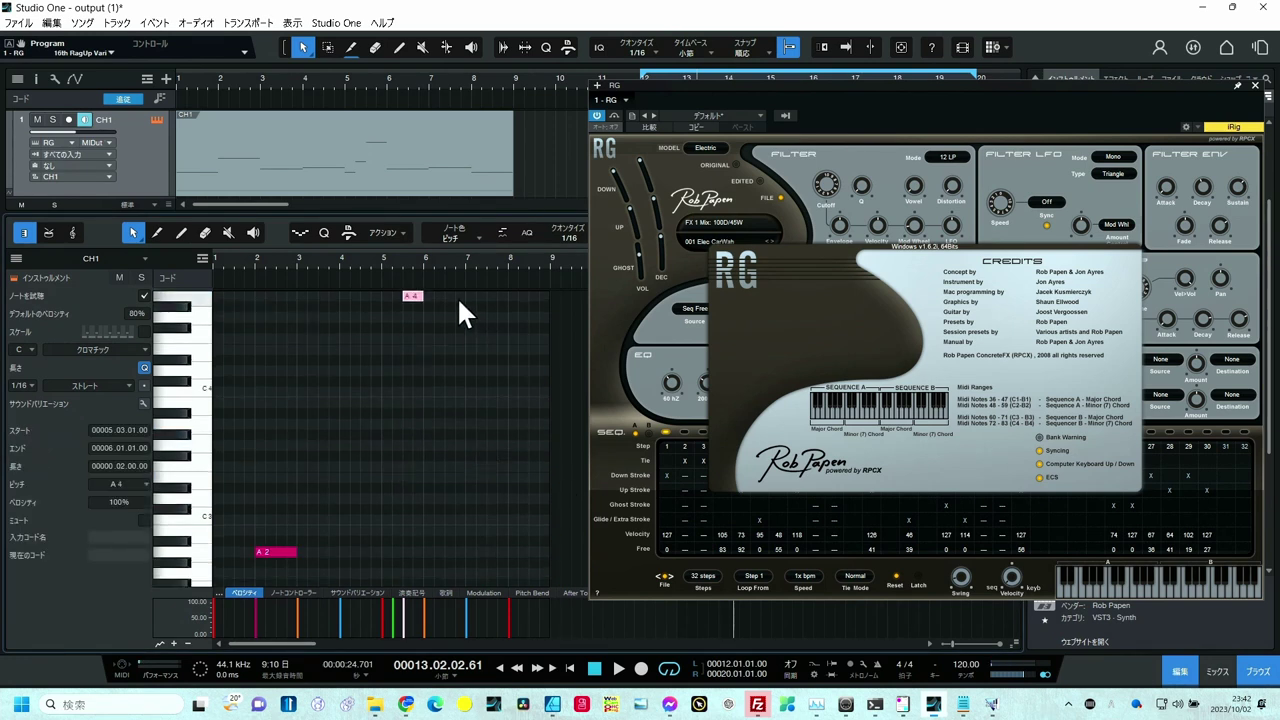
scroll(421, 340, "down", 1)
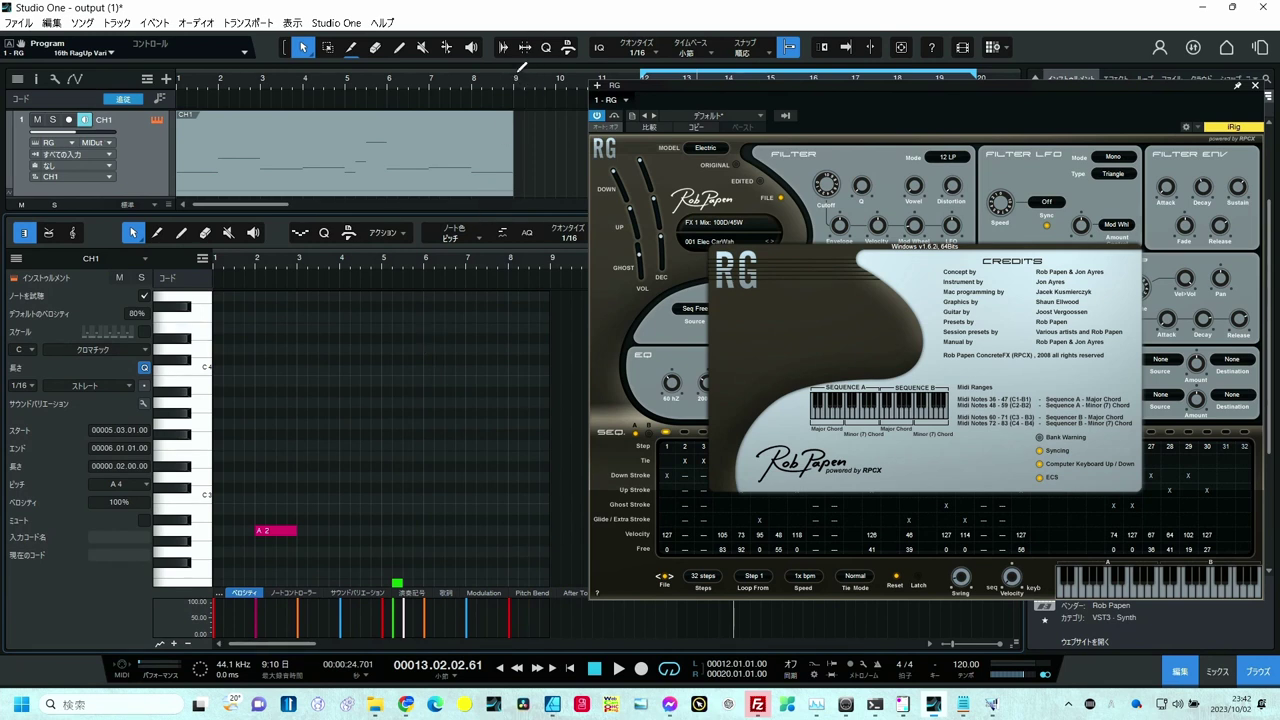
Set the loop range to span bar 1 to bar 9 and play the CH1 part.
left_click_drag(515, 72, 441, 70)
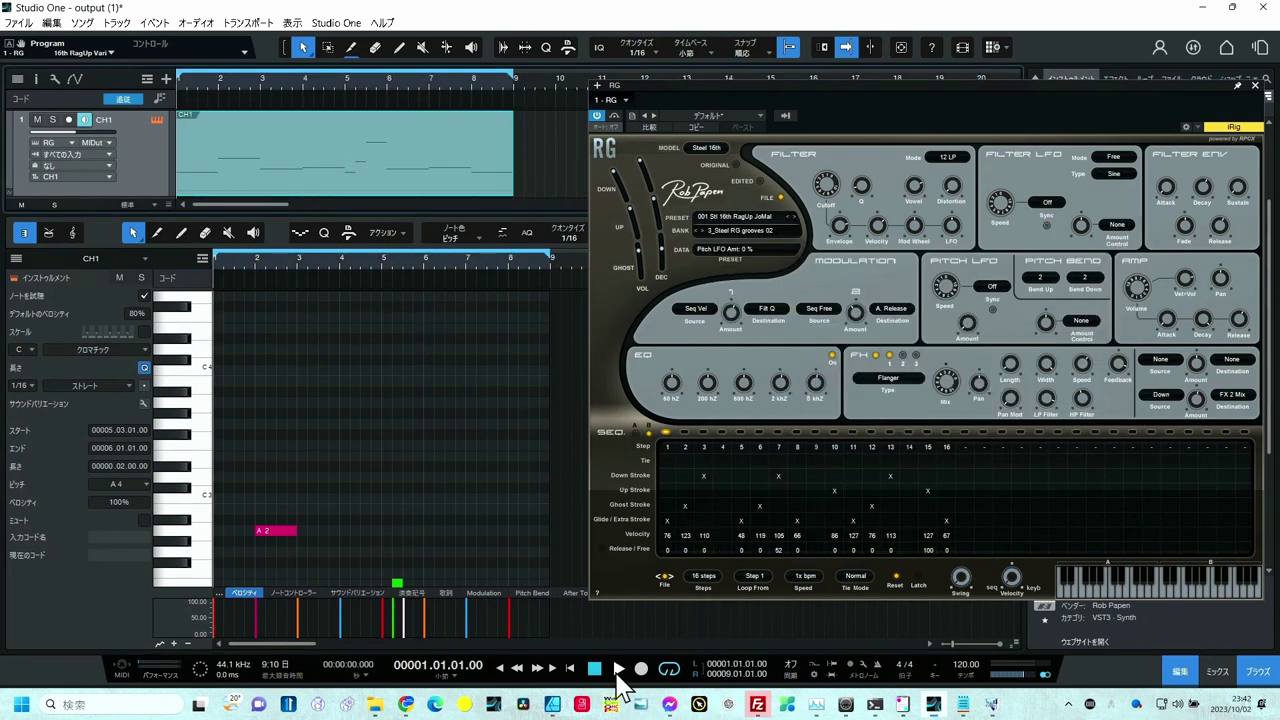
left_click(617, 671)
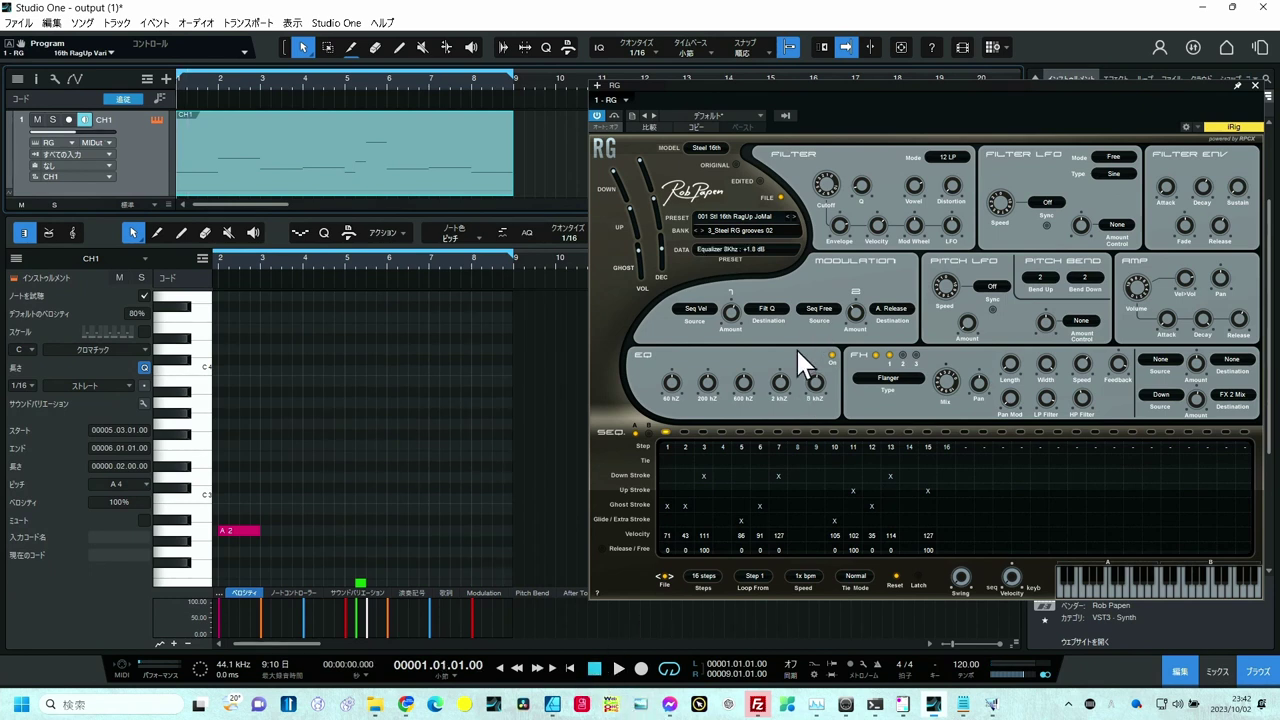
Audition the 3_Steel RG grooves 02 presets over the looped part, from 002 Stl 16th RagUp Vari through 009 Stl 16th PhaseVision.
left_click(793, 215)
key("space")
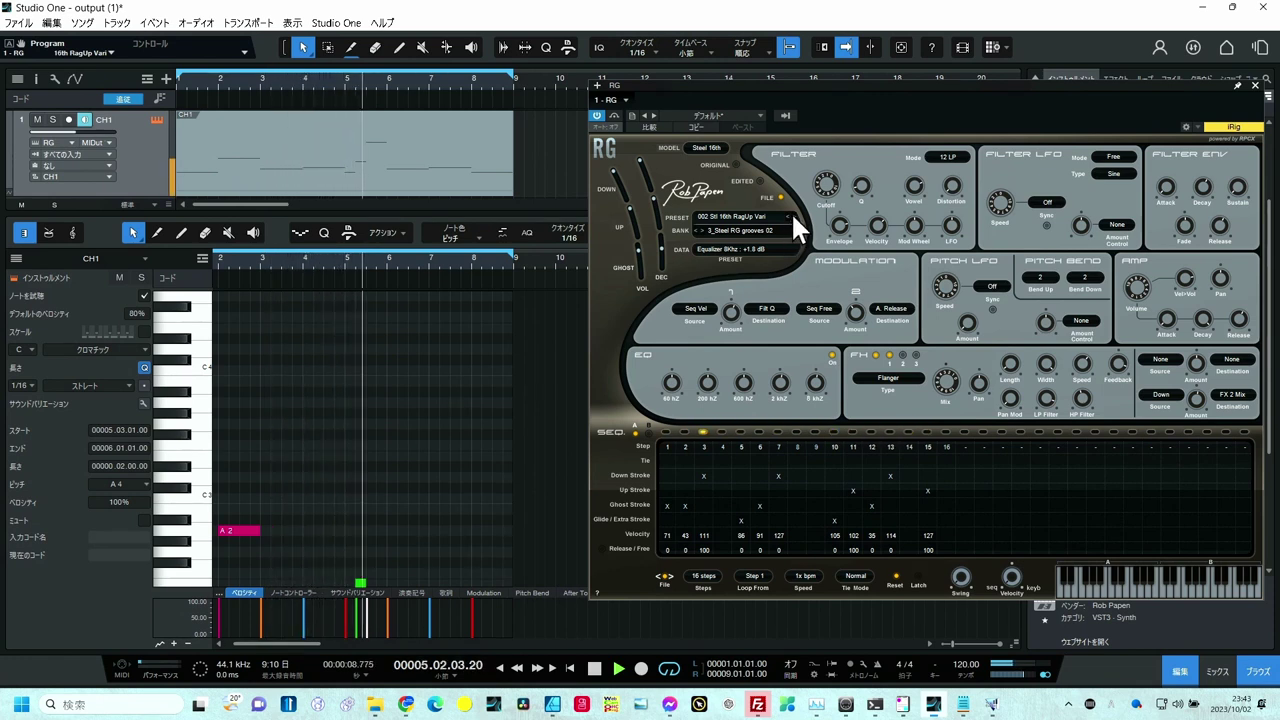
left_click(793, 214)
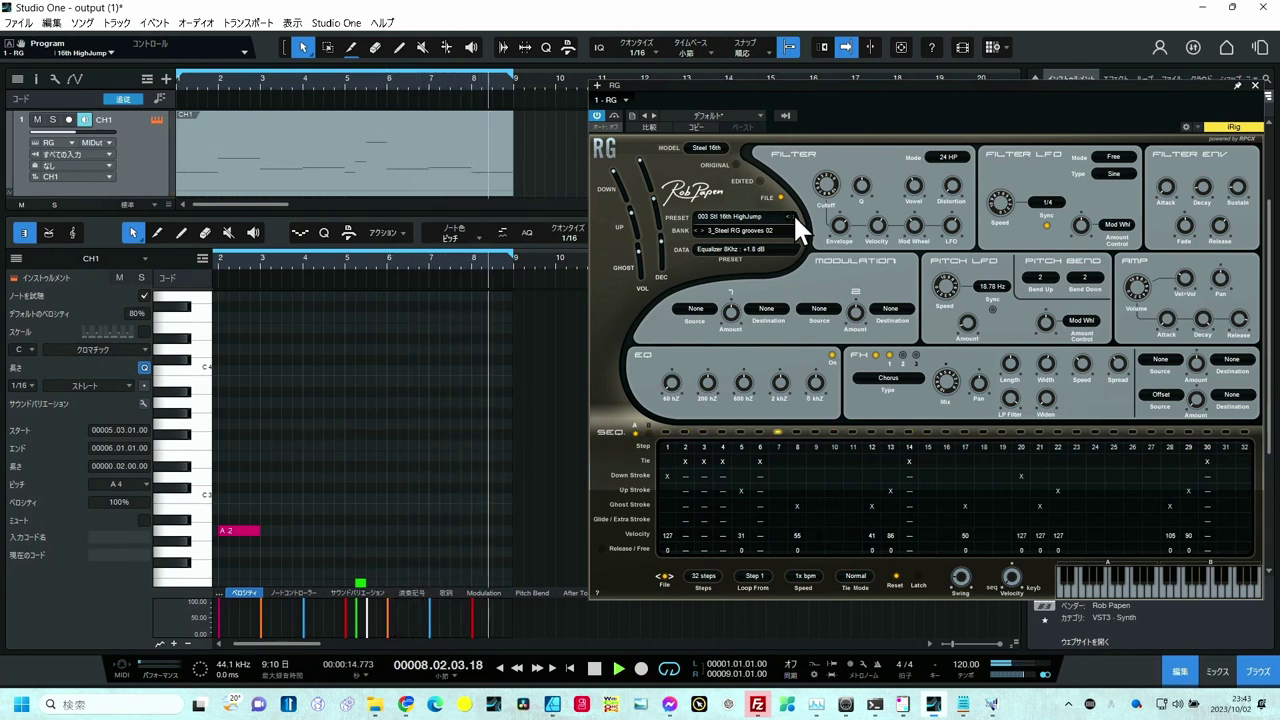
left_click(793, 215)
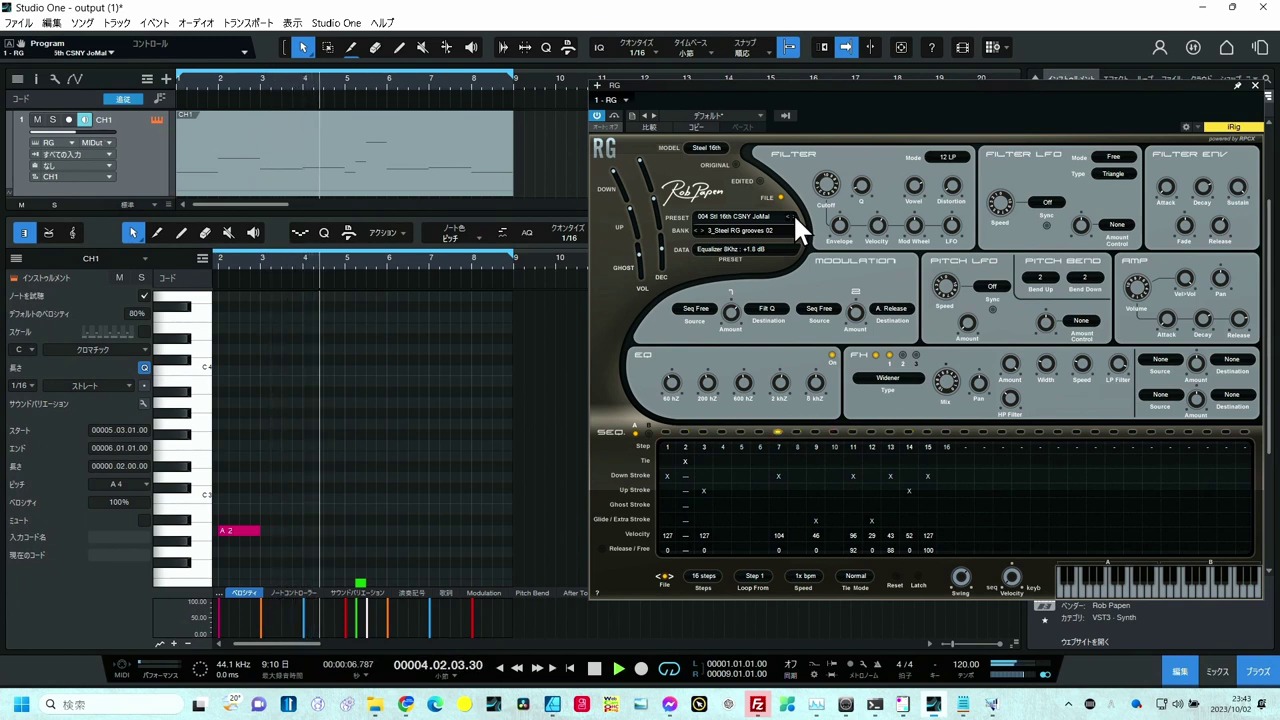
left_click(793, 215)
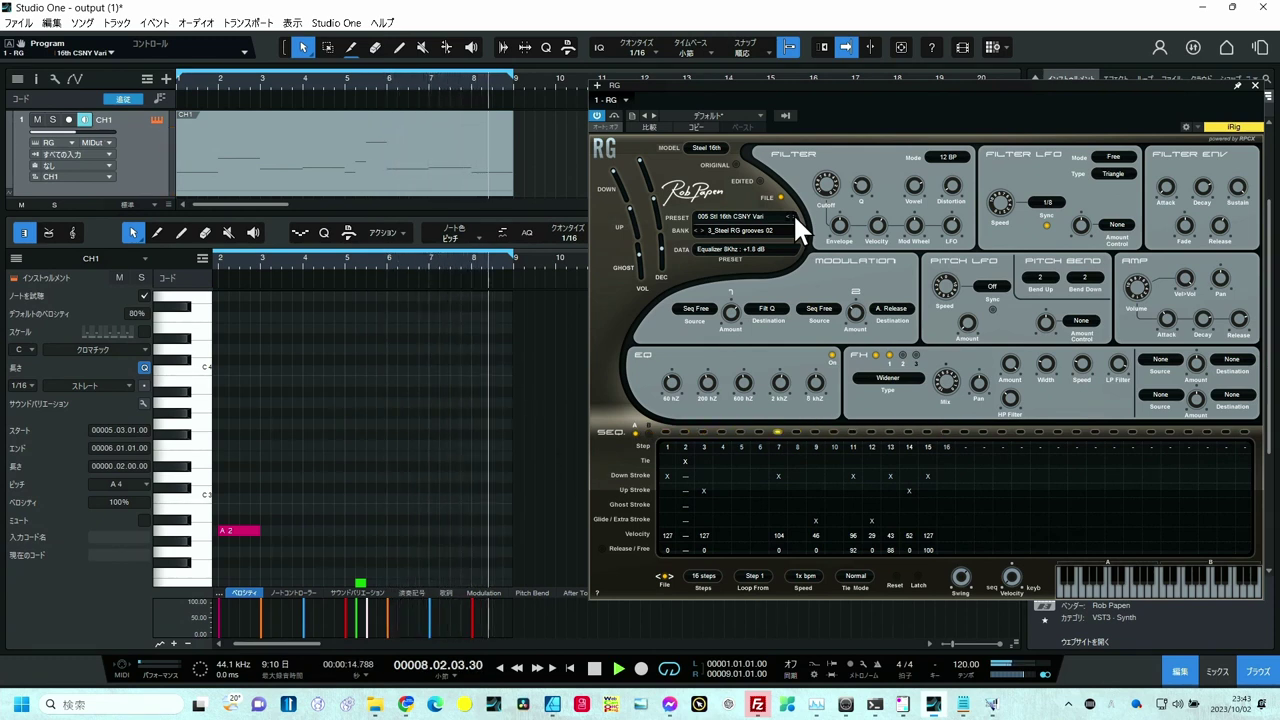
left_click(793, 213)
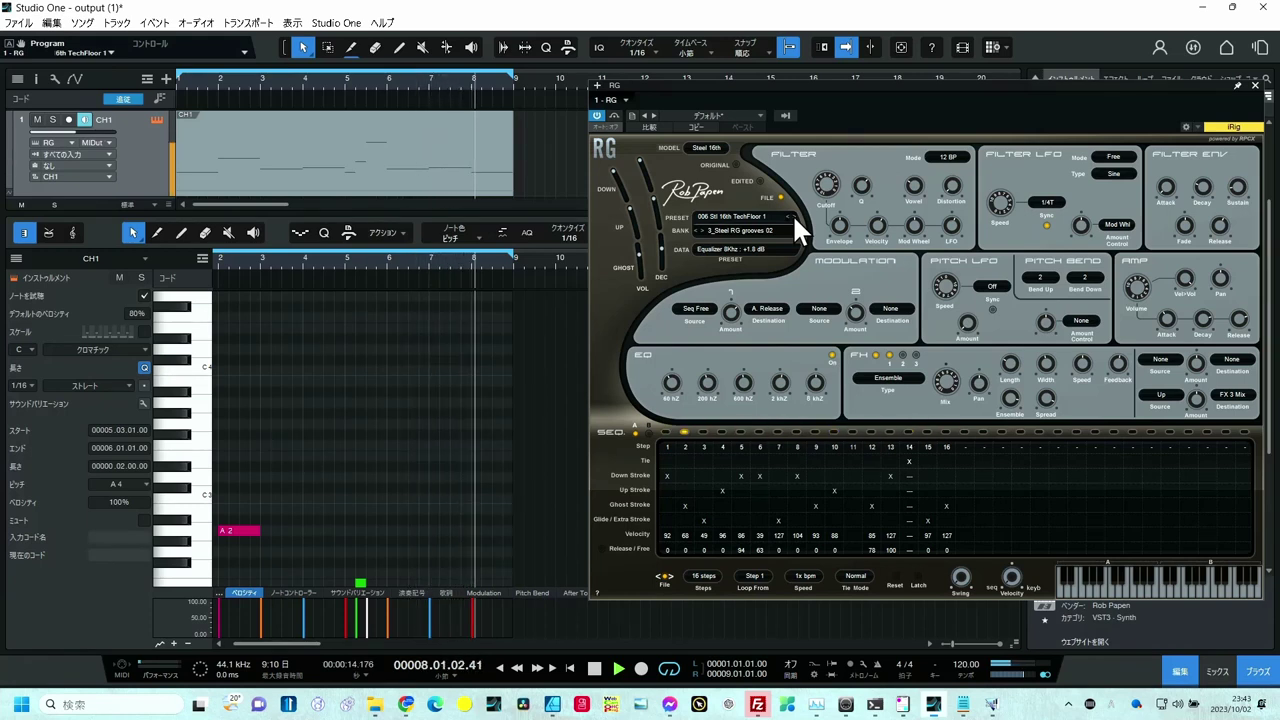
left_click(792, 215)
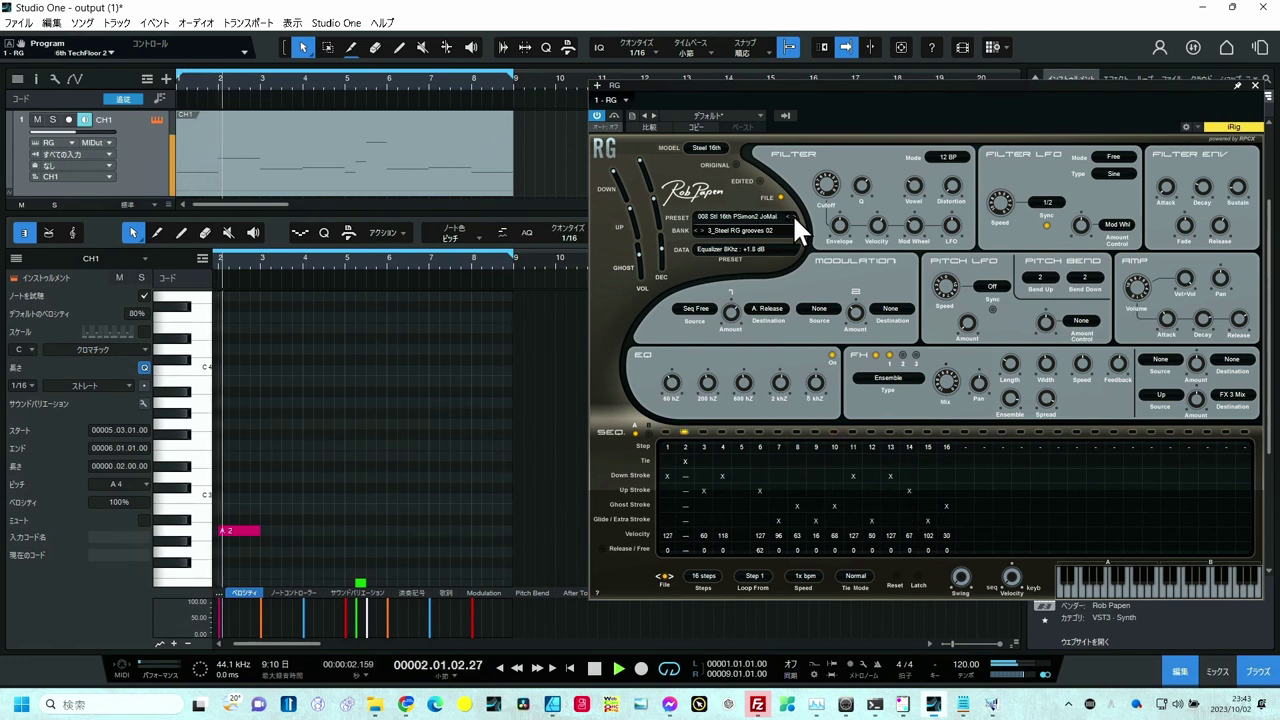
left_click(792, 215)
left_click(792, 215)
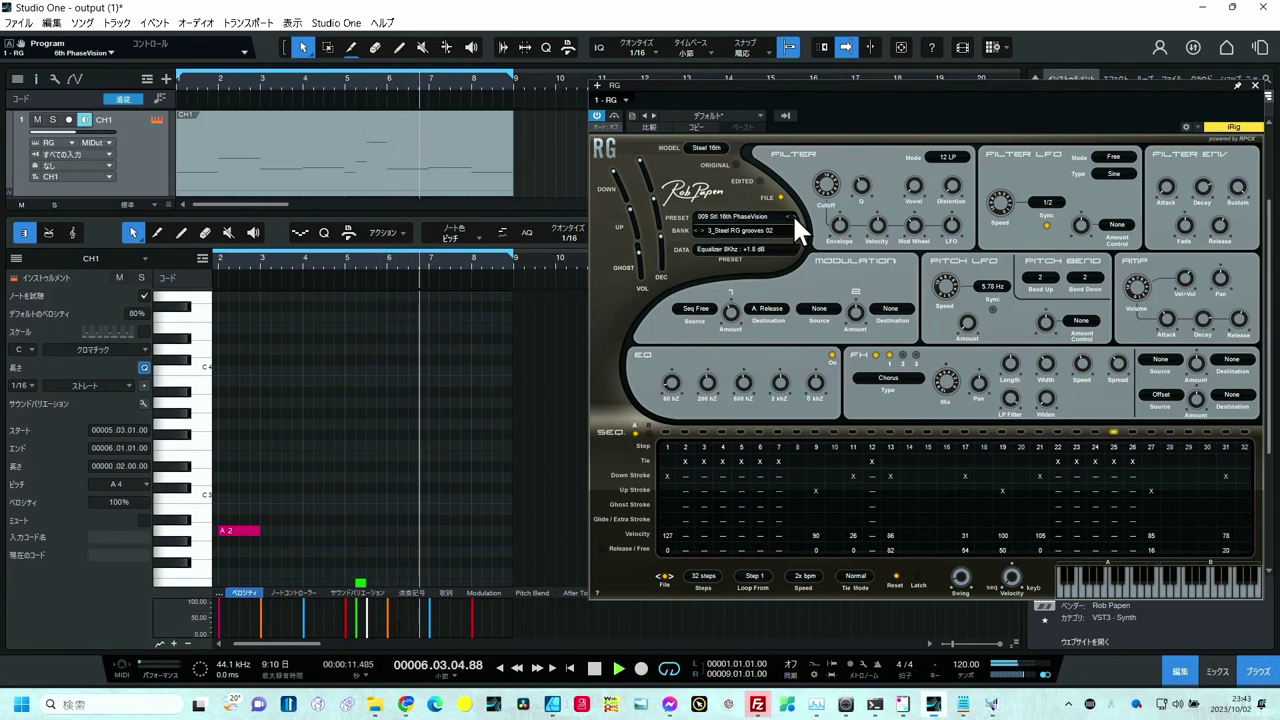
Try the Electric guitar model, and audition the steel presets from 010 Stl 16th DarkAmor through 014 Stl 16th Outside.
left_click(717, 148)
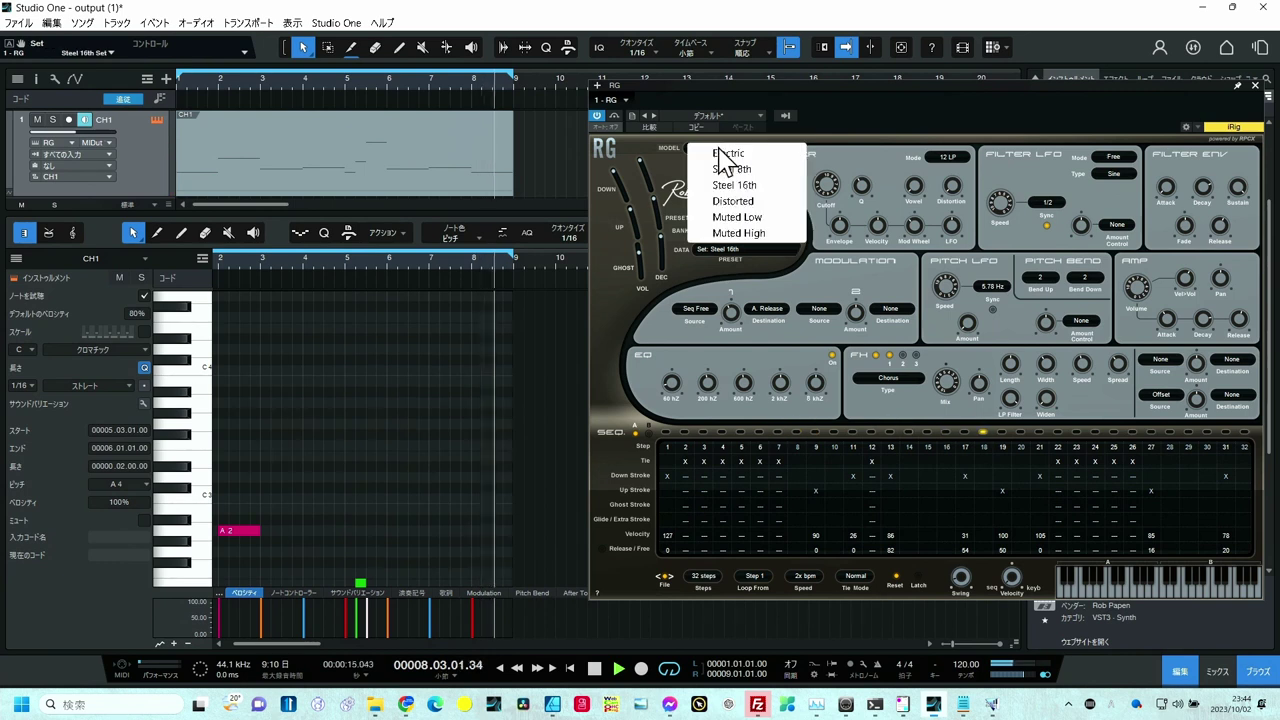
left_click(728, 154)
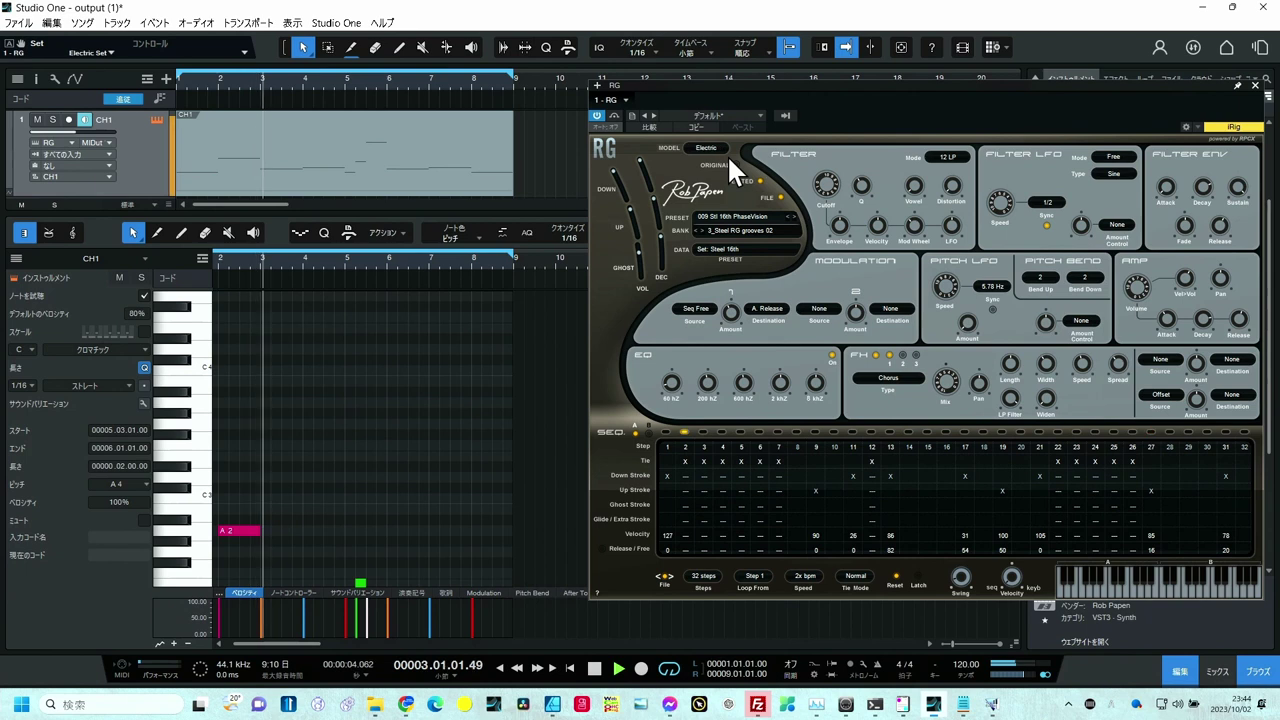
left_click(793, 214)
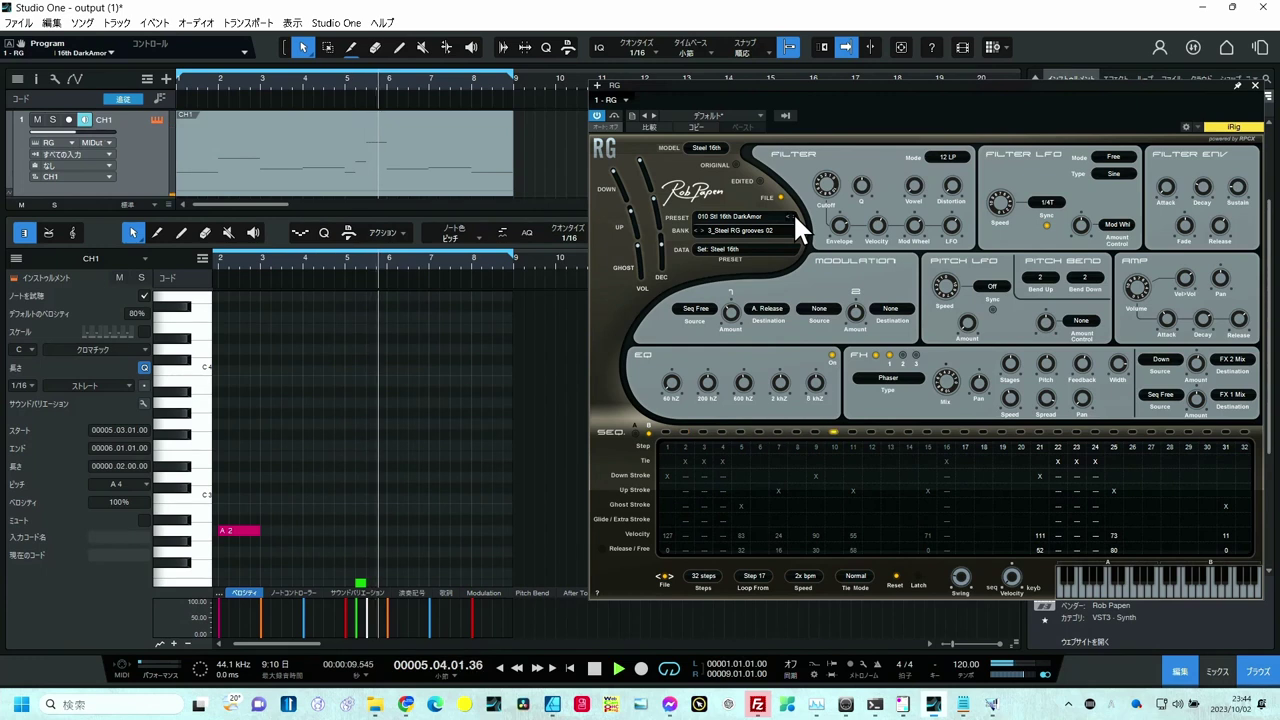
left_click(793, 214)
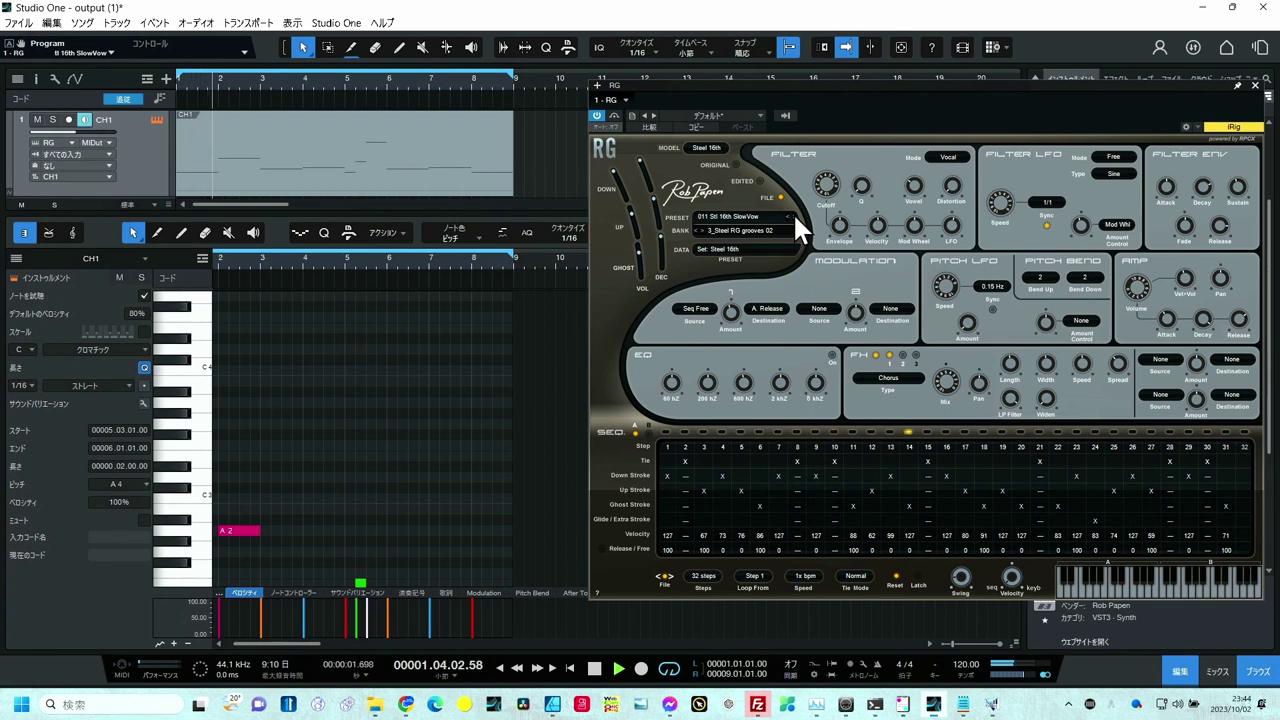
left_click(793, 214)
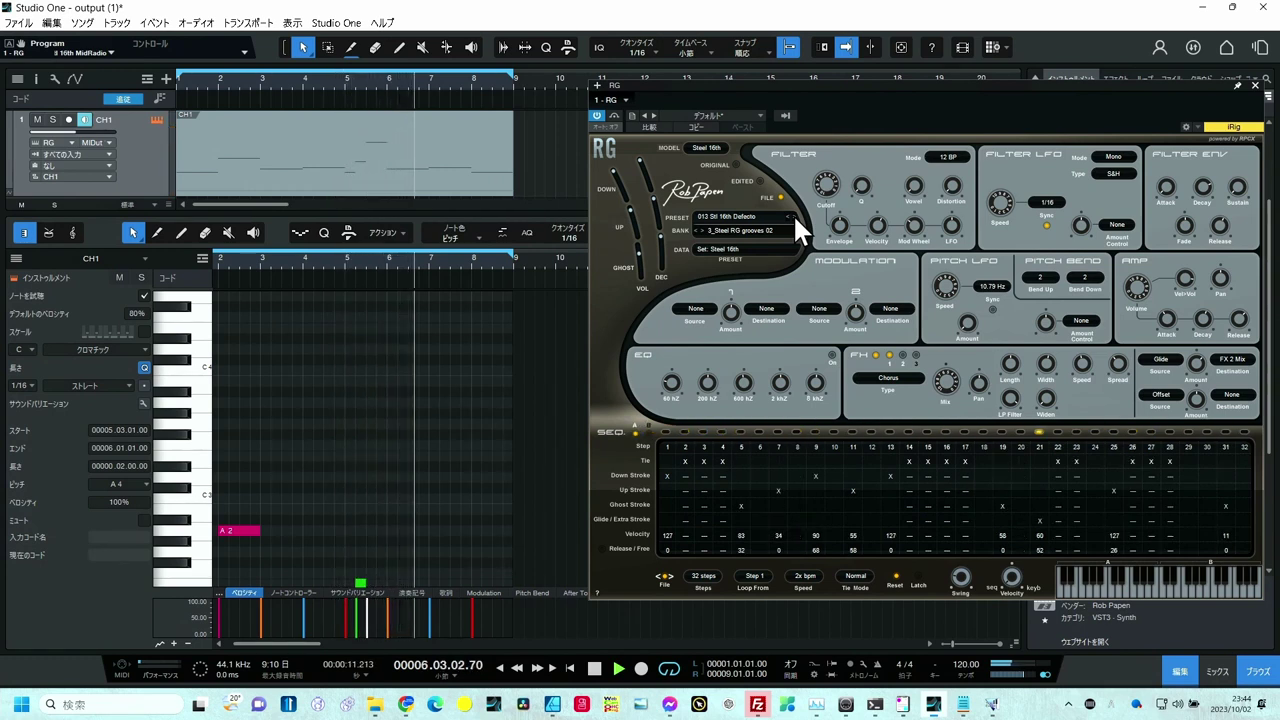
left_click(793, 214)
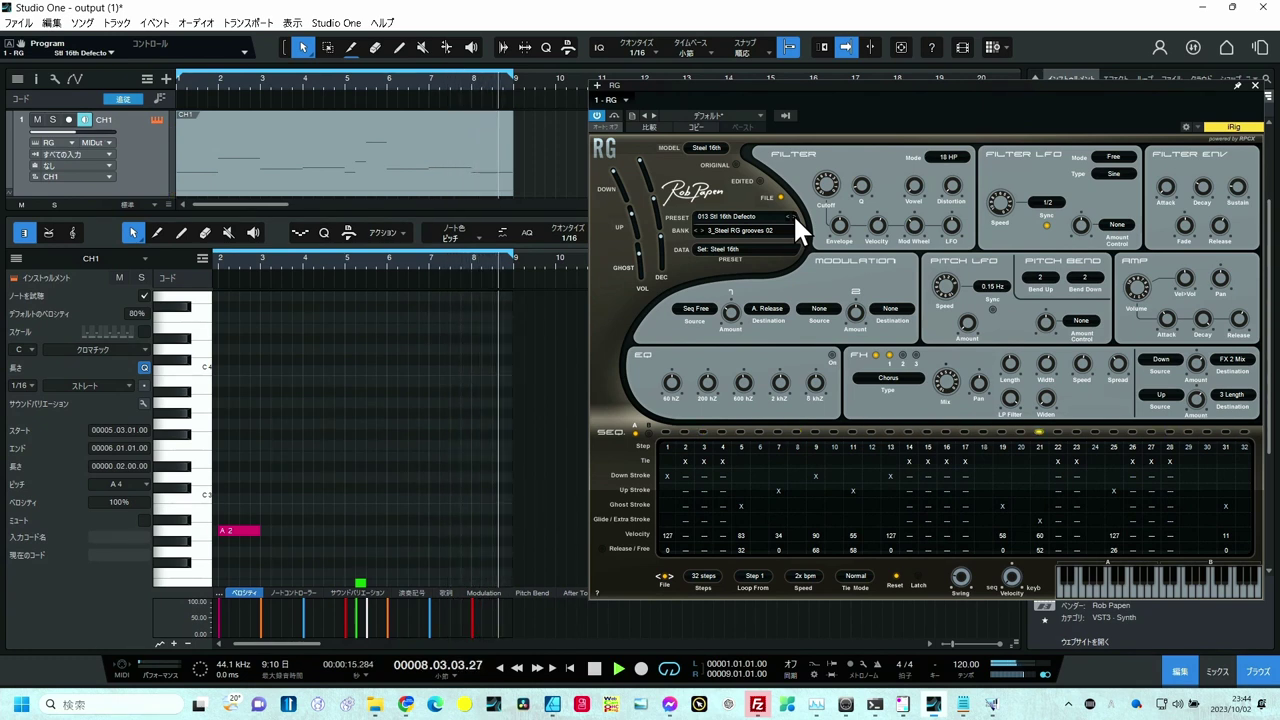
left_click(793, 214)
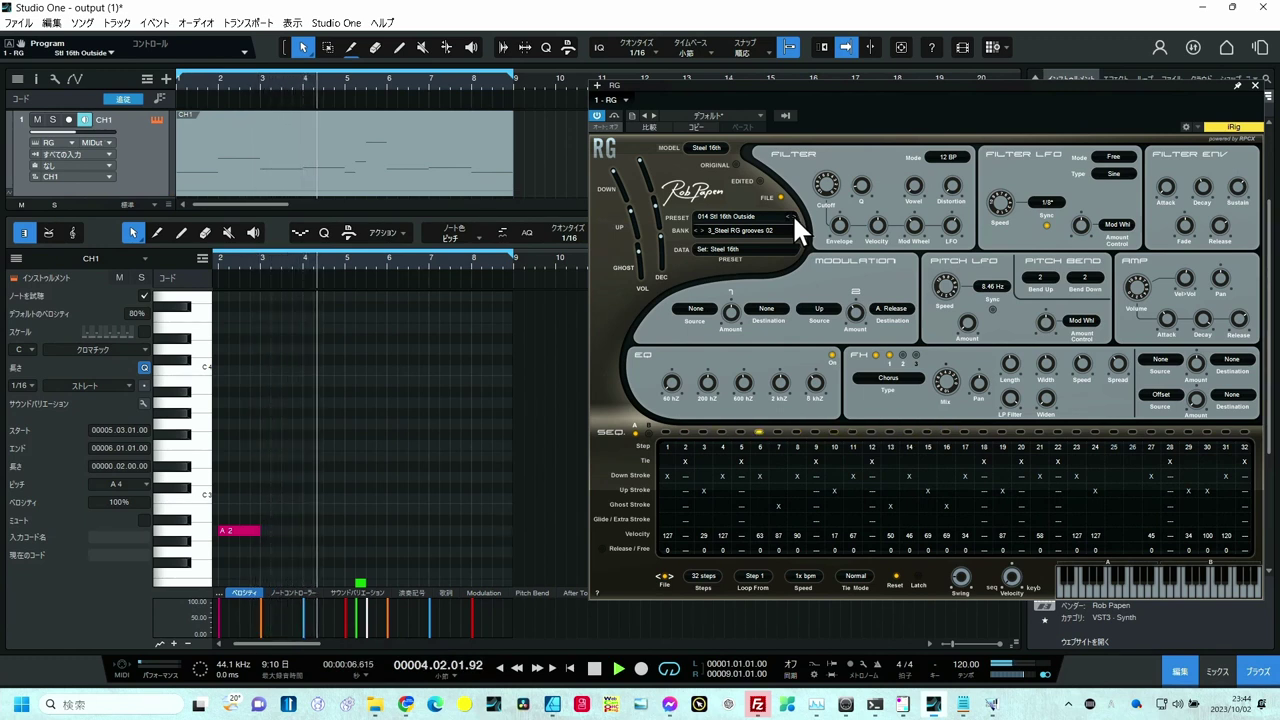
Set the guitar model to Distorted and load the 5_Distorted RG grooves 02 bank.
left_click(720, 146)
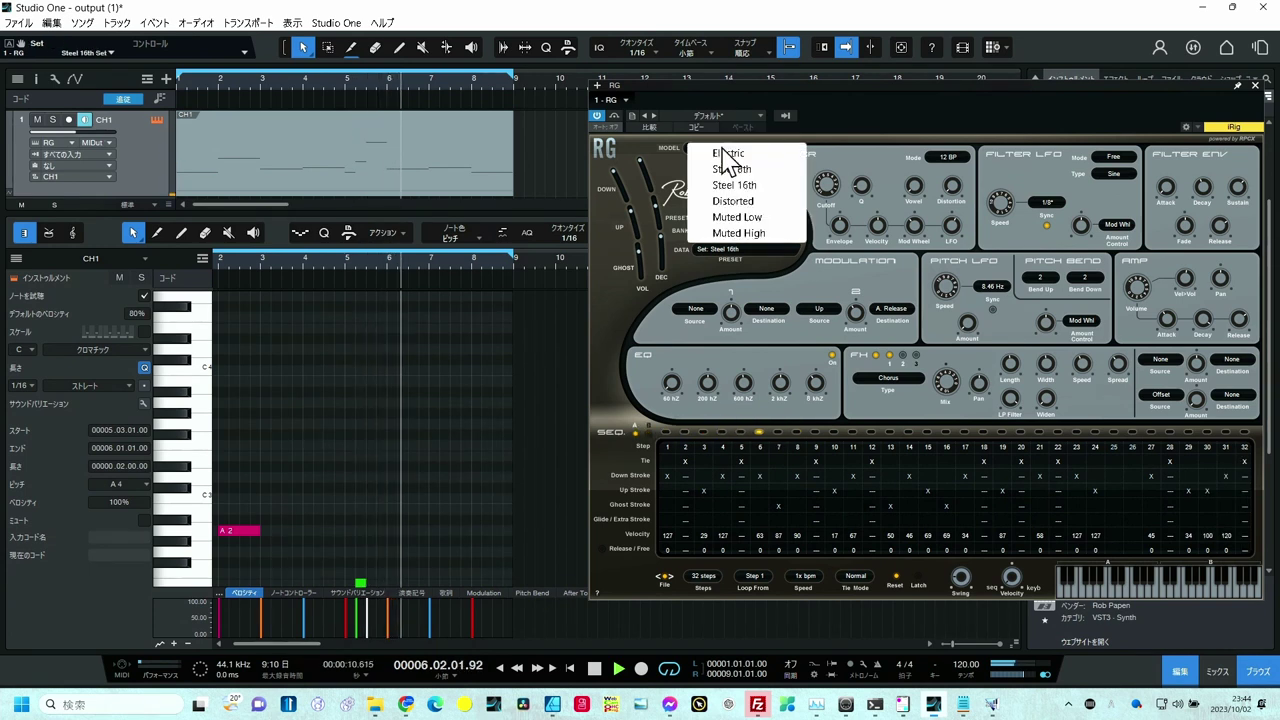
left_click(737, 201)
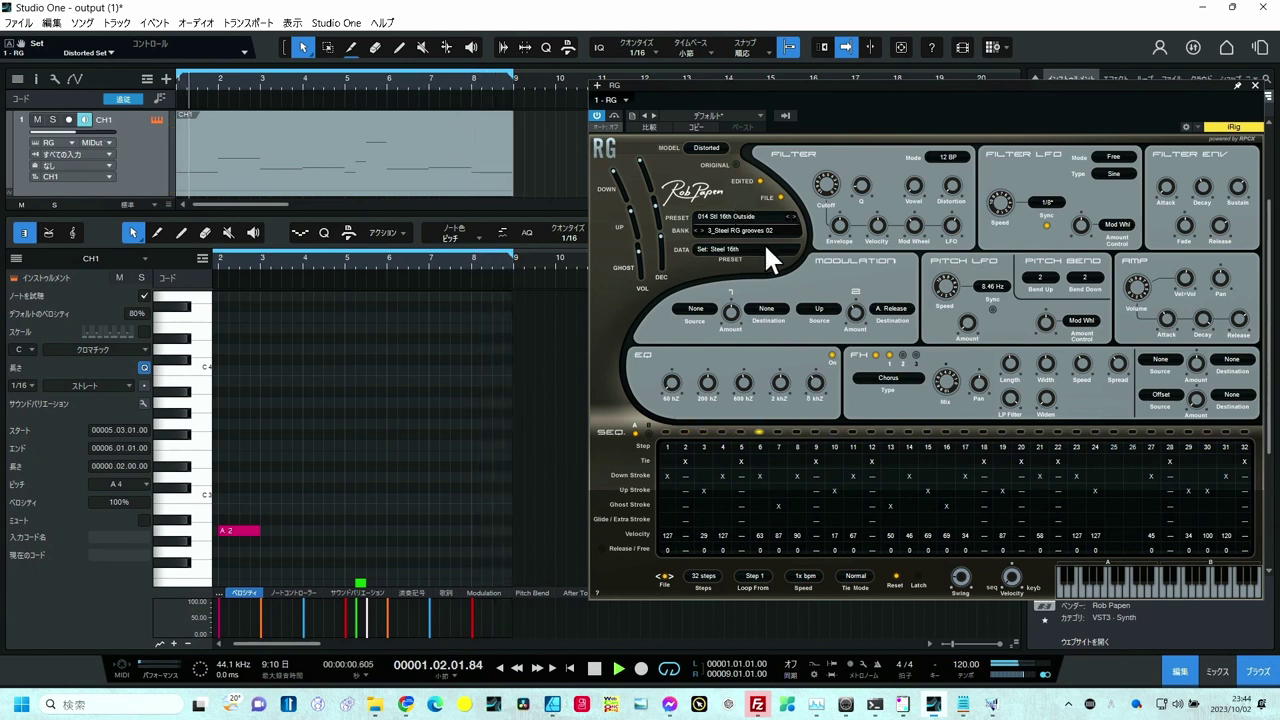
left_click(793, 230)
left_click(793, 230)
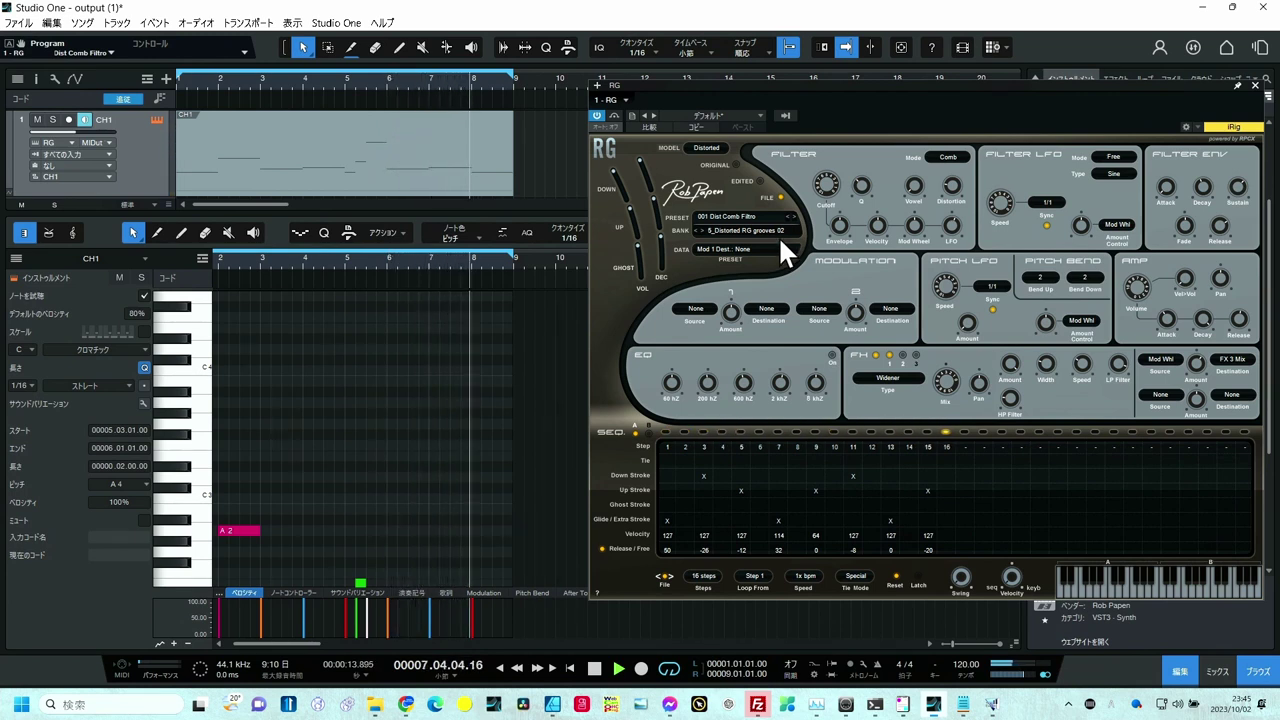
Step through the distorted groove presets to 005 Dist Dustrial 2 and stop playback.
left_click(792, 216)
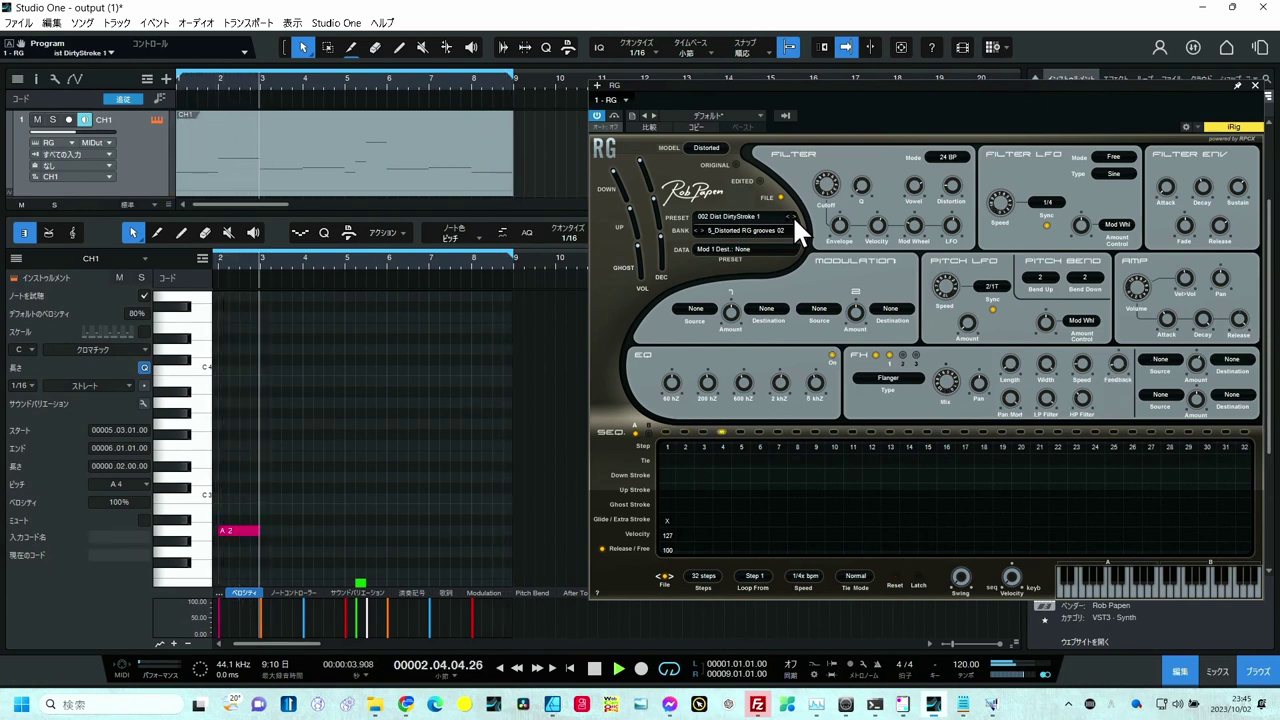
left_click(793, 215)
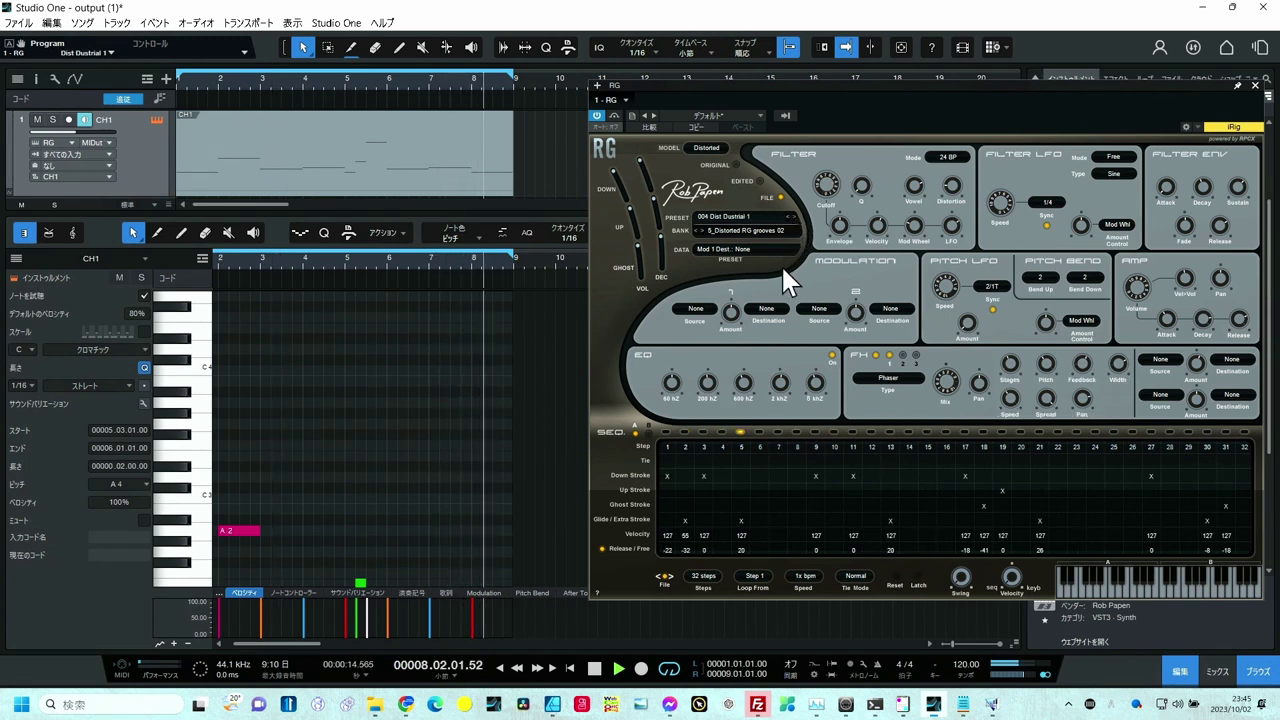
left_click(597, 666)
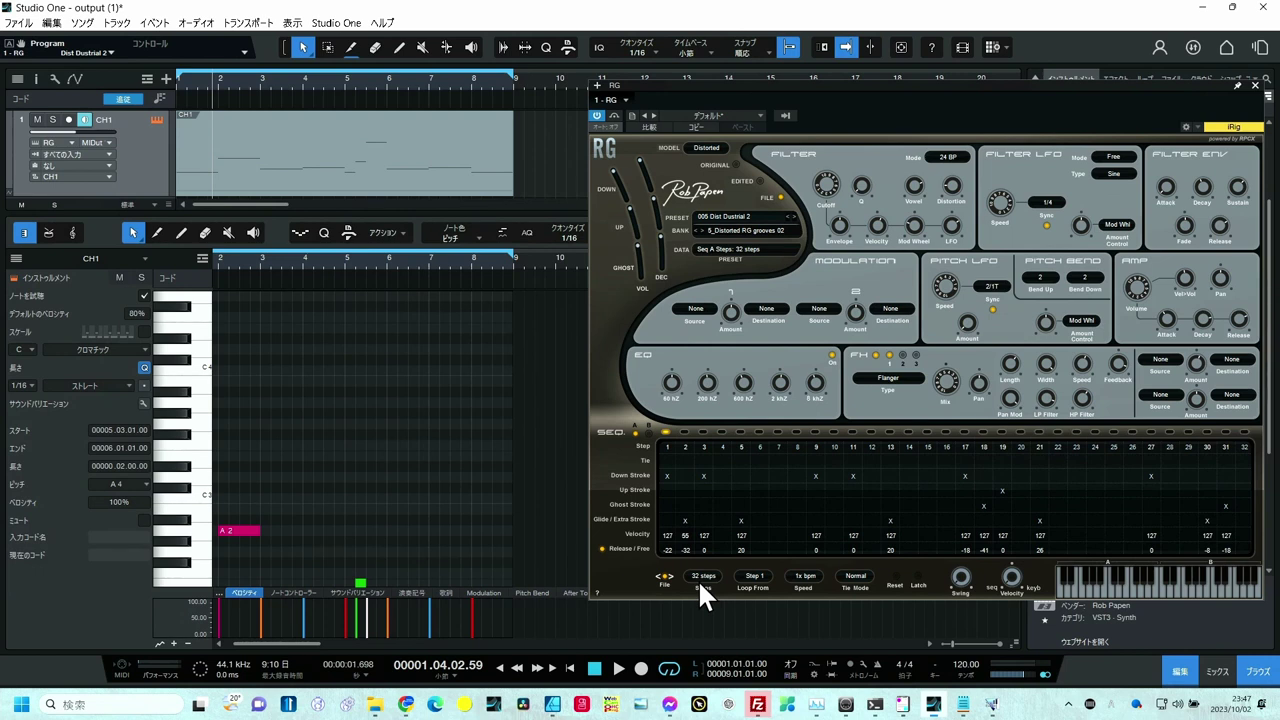
Place the playback cursor at bar 4, beat 3 in the note editor of the CH1 part.
left_click(323, 261)
scroll(286, 380, "down", 6)
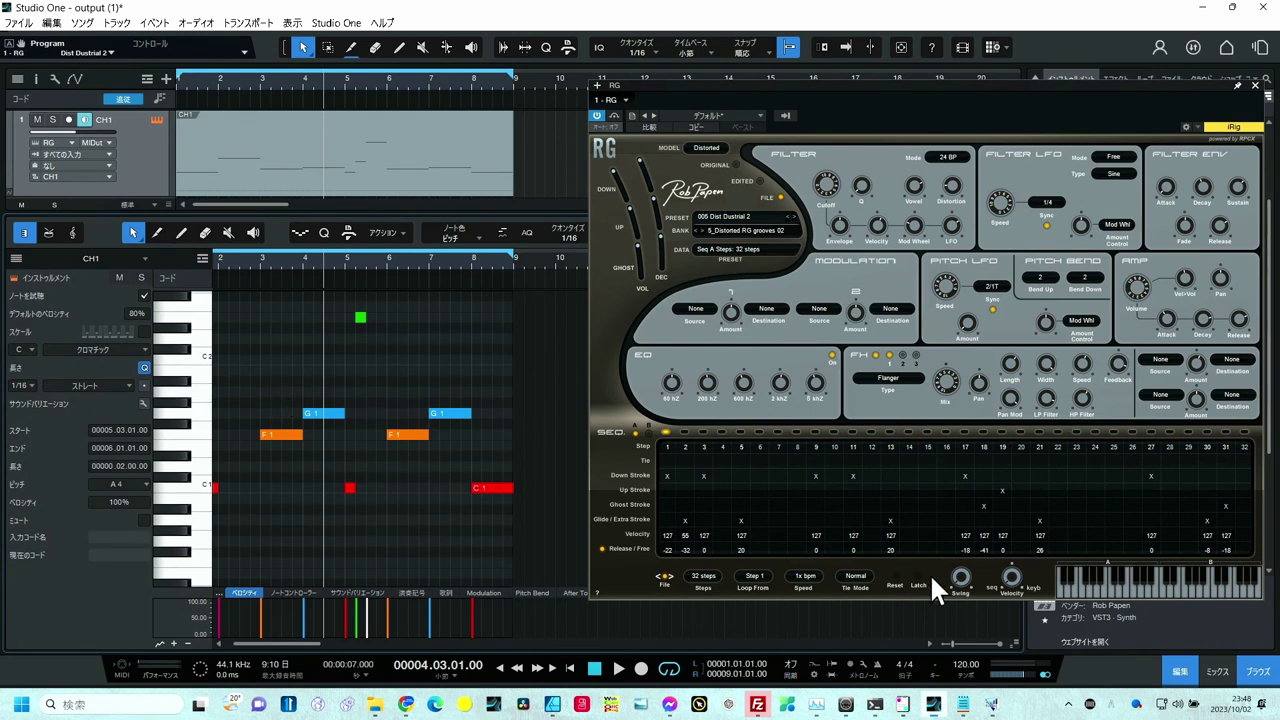
Switch to TexChord 2 and transfer its |C|Am|F|G|C Em Am|F|G|C| progression as MIDI onto the Studio One chord track.
left_click(406, 705)
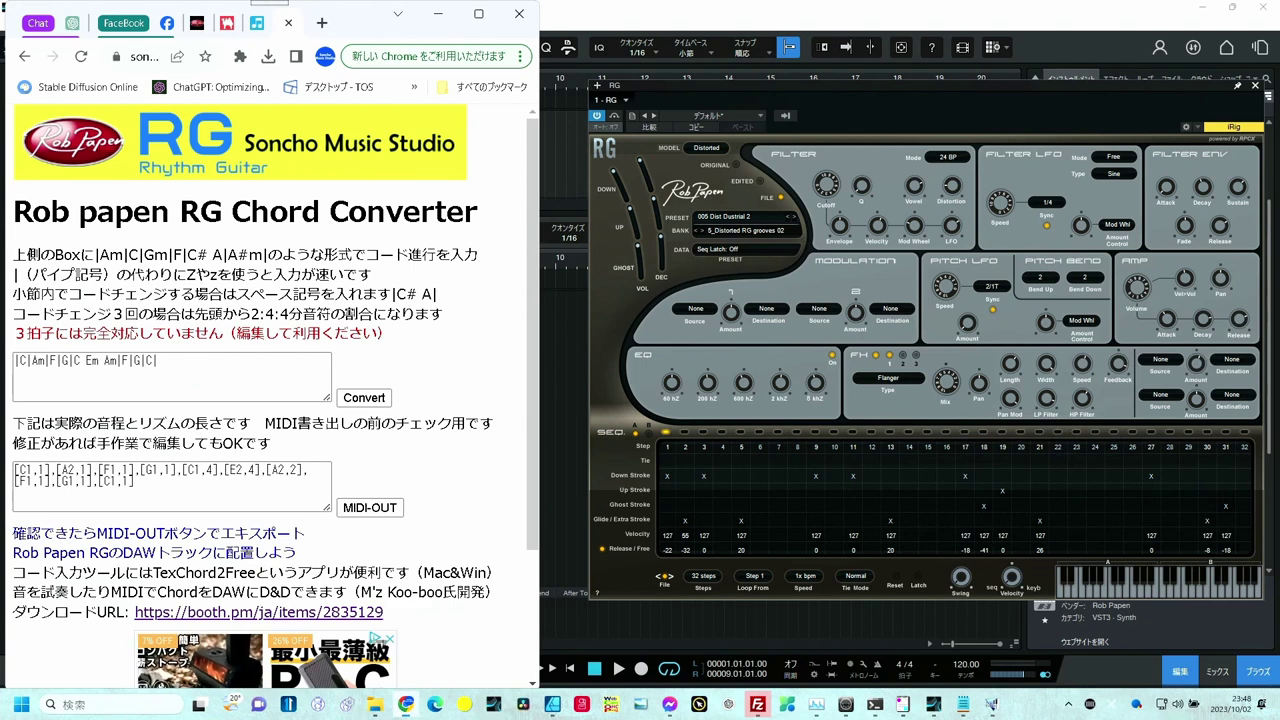
left_click(991, 704)
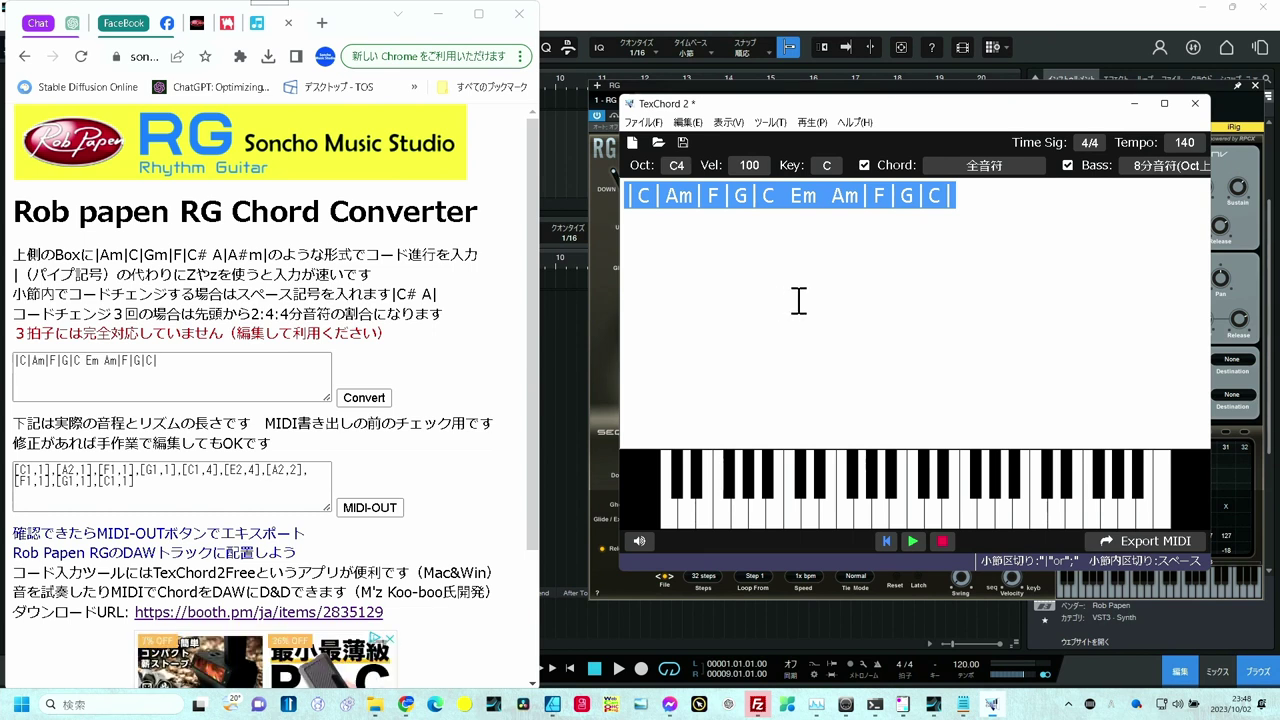
left_click(806, 296)
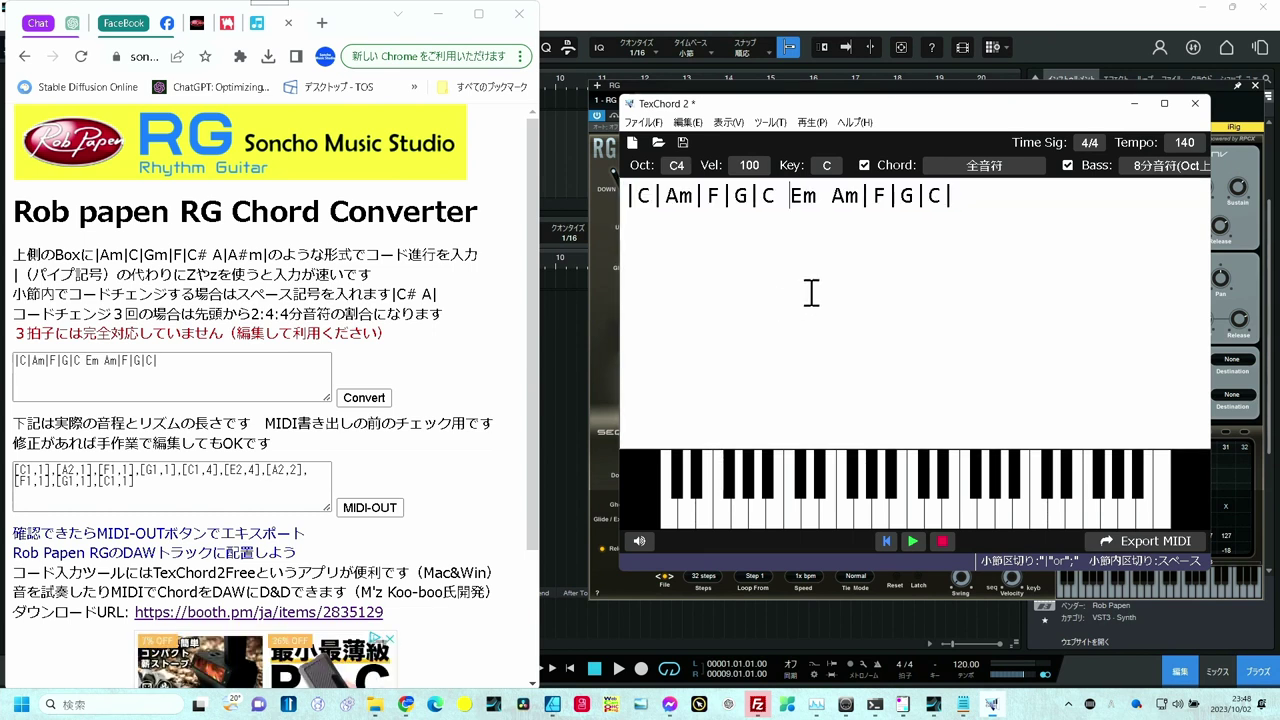
left_click(650, 30)
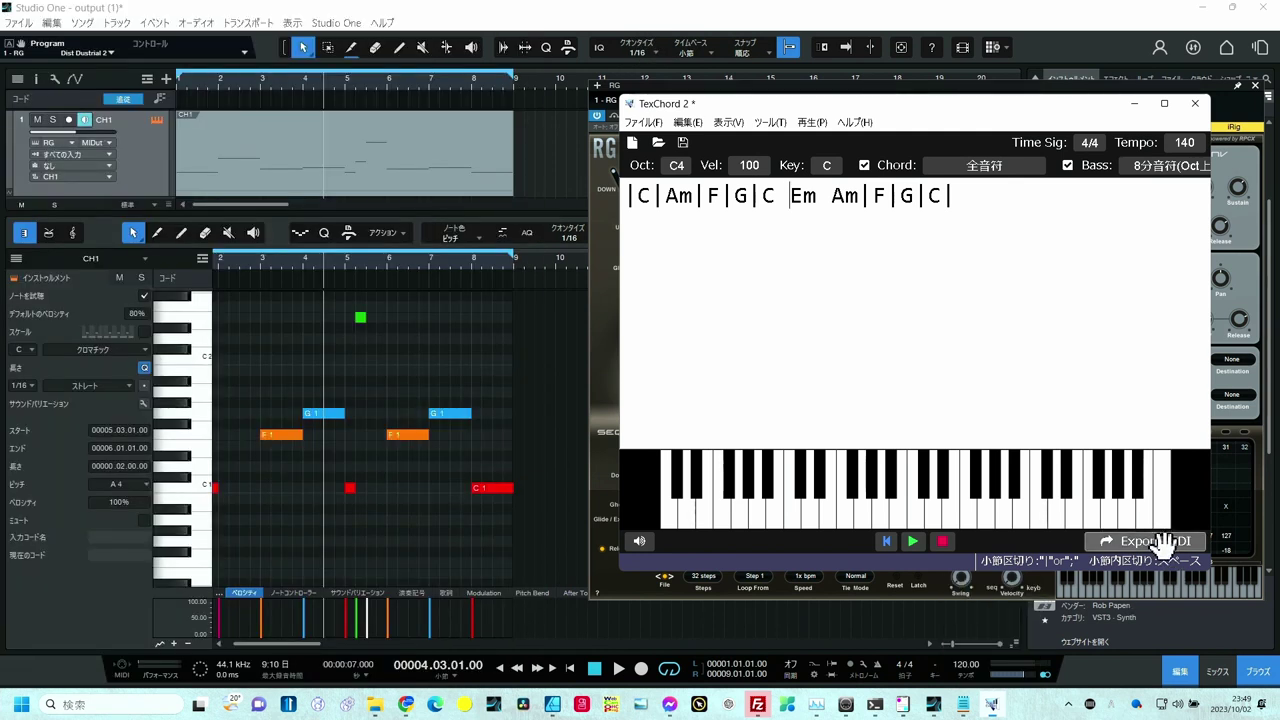
left_click_drag(1163, 543, 204, 97)
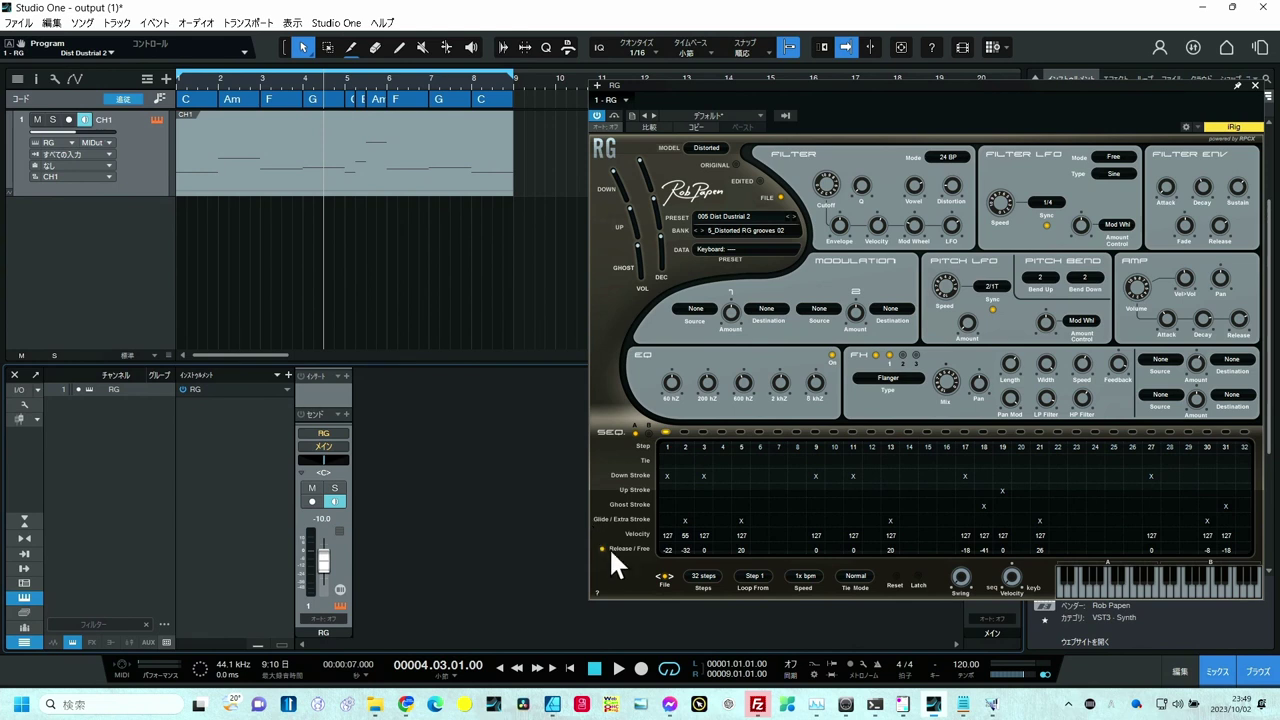
Export the TexChord 2 progression as MIDI onto a new track below CH1 in Studio One.
left_click(993, 705)
left_click_drag(1146, 541, 258, 244)
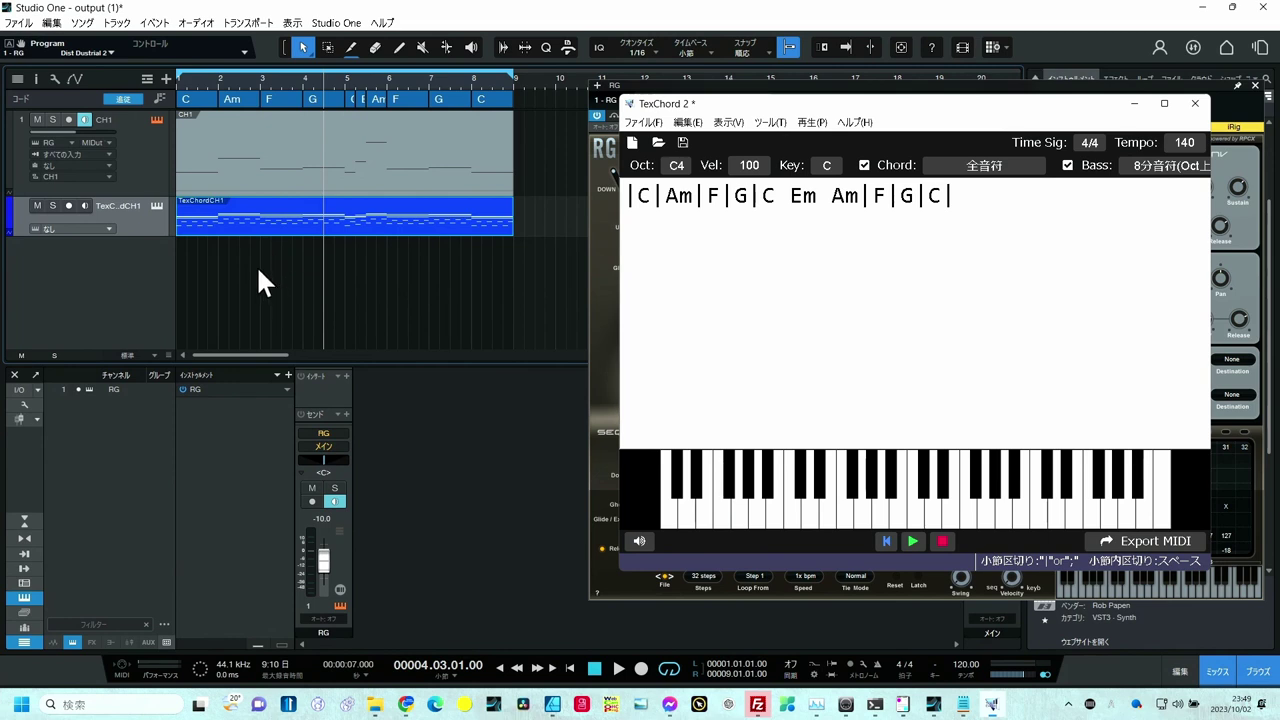
Export the TexChord 2 progression as MIDI onto the enlarged TexChordCH1 track with bass off and its rhythm at 全音符, and open the part for editing.
left_click_drag(144, 236, 143, 283)
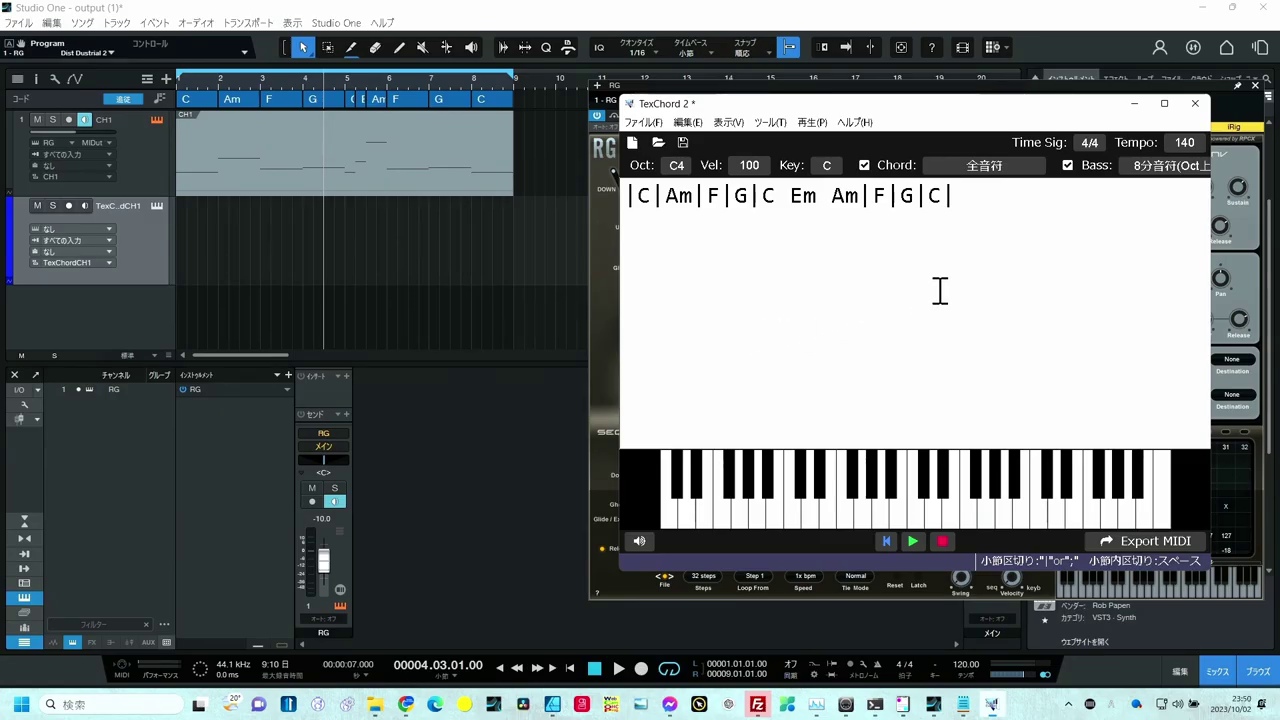
left_click(1067, 166)
left_click(1172, 168)
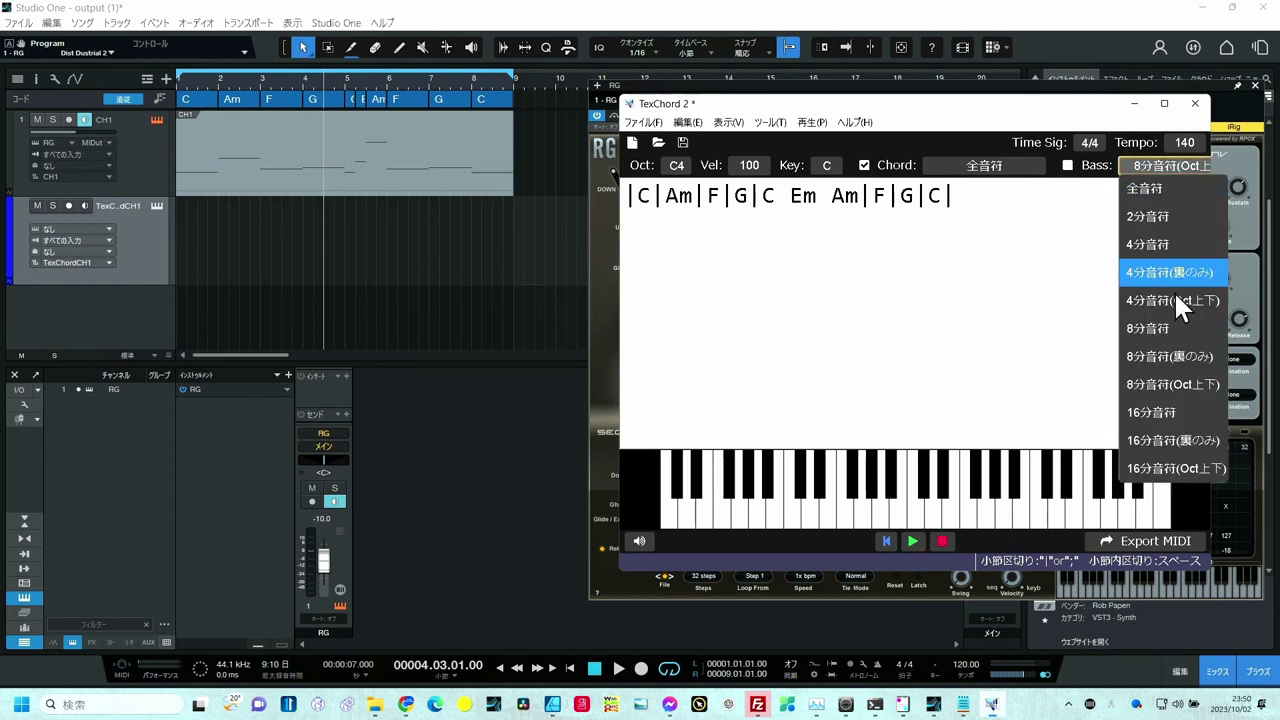
left_click(1152, 190)
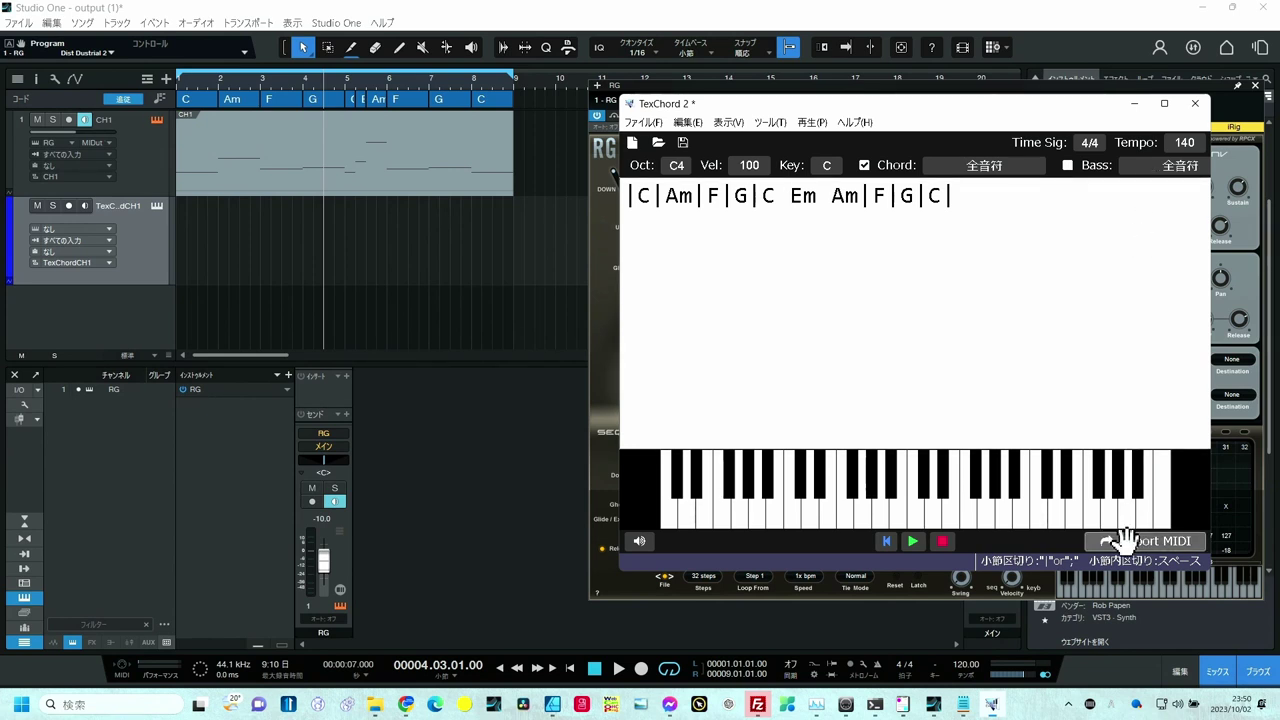
left_click_drag(1130, 535, 306, 263)
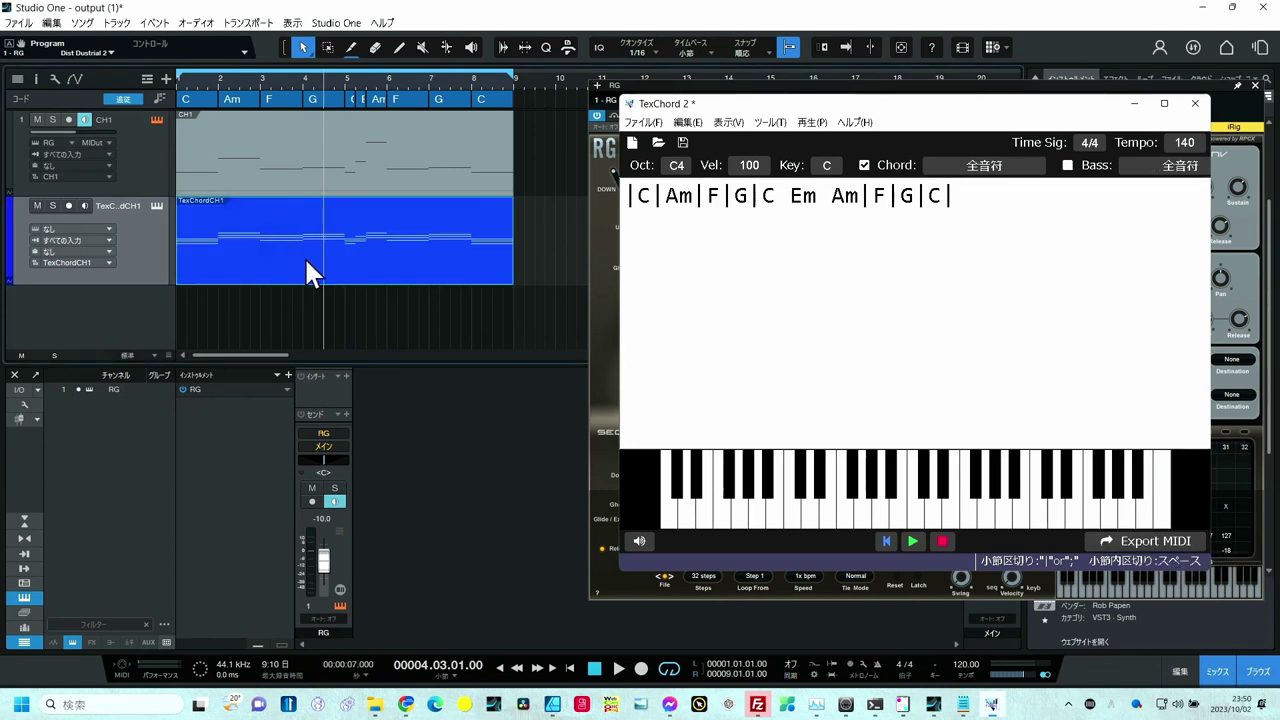
double_click(209, 250)
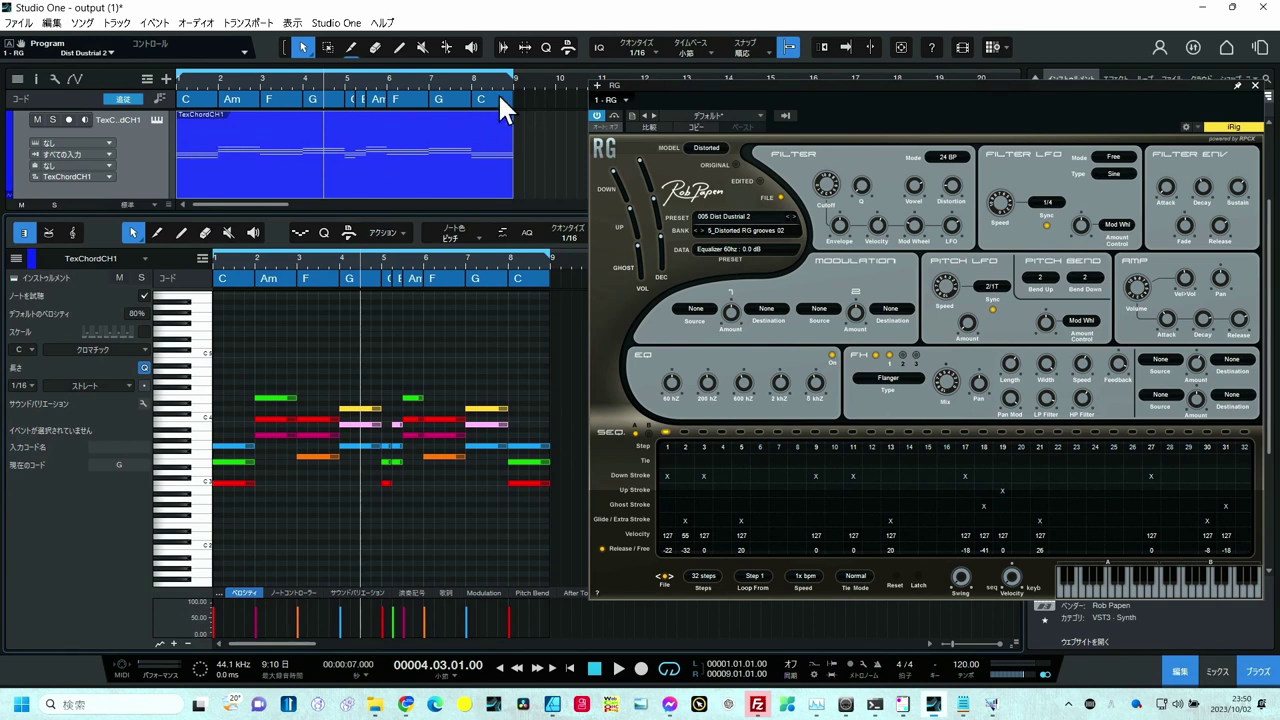
Copy the |C|Am|F|G|C Em Am|F|G|C| progression from TexChord 2 and paste it over the chord input in the browser's Rob Papen RG Chord Converter.
left_click(991, 704)
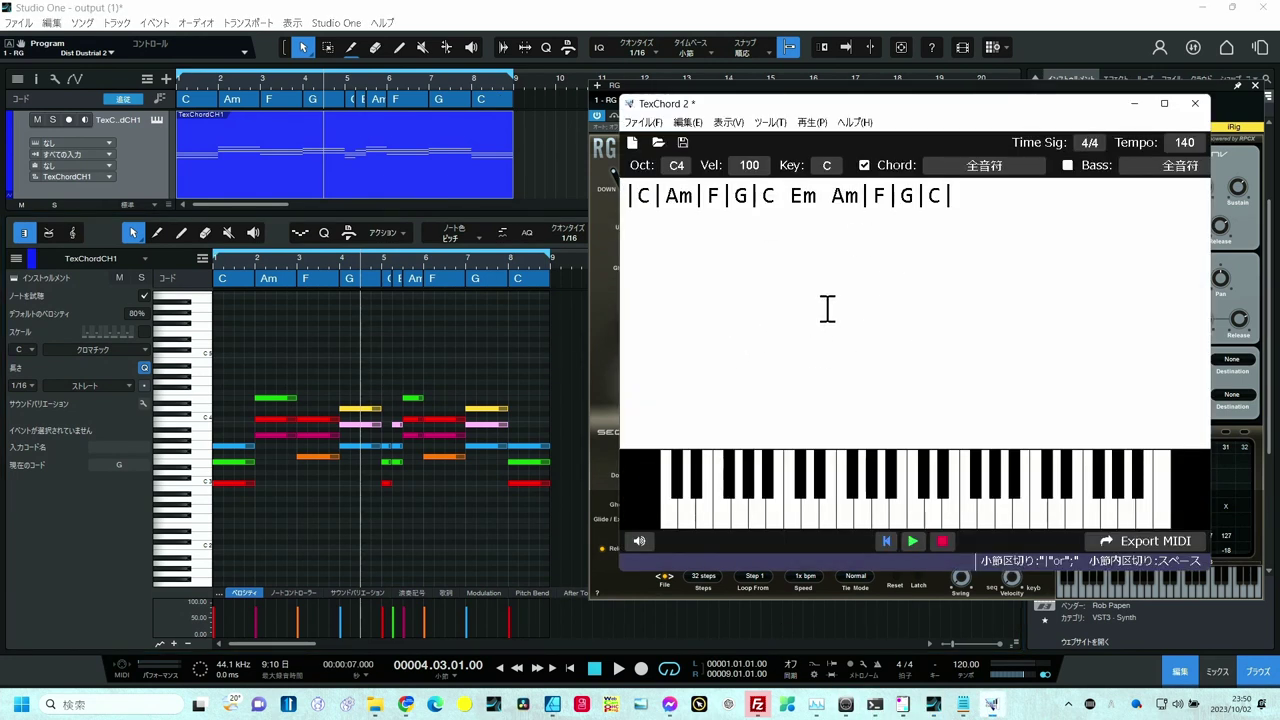
left_click_drag(970, 198, 622, 196)
key("ctrl+c")
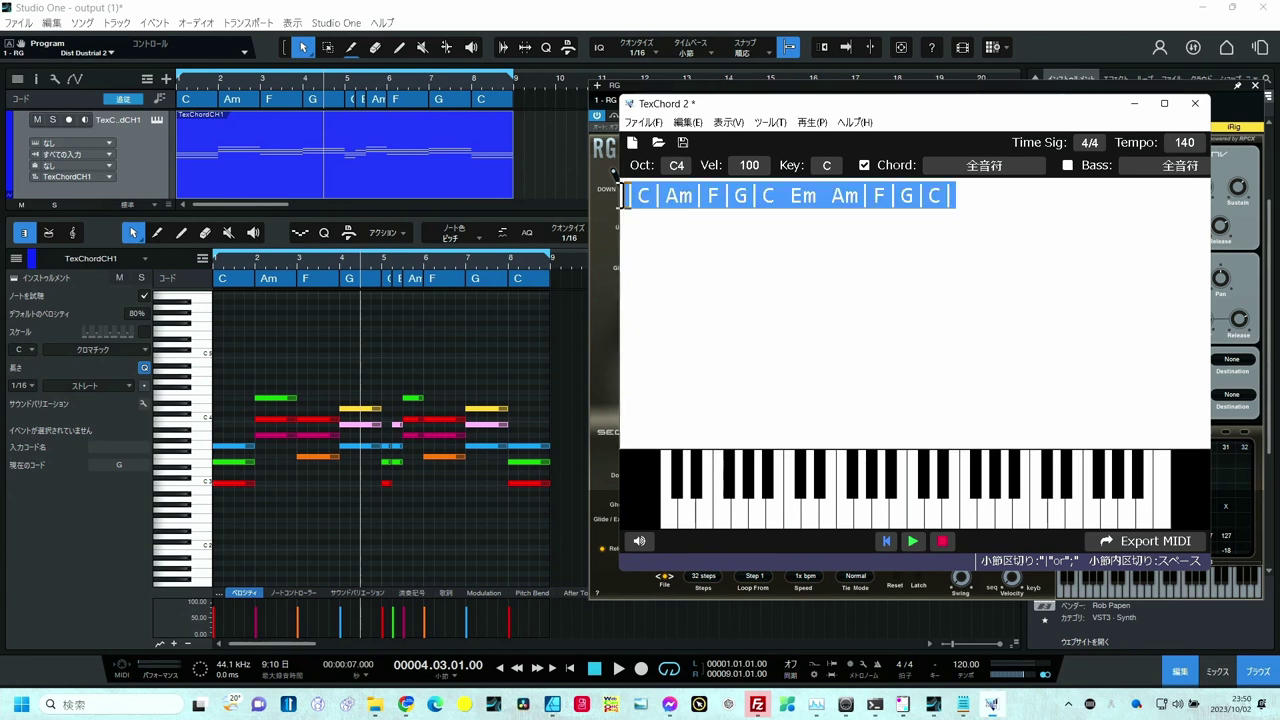
left_click(493, 705)
left_click(150, 362)
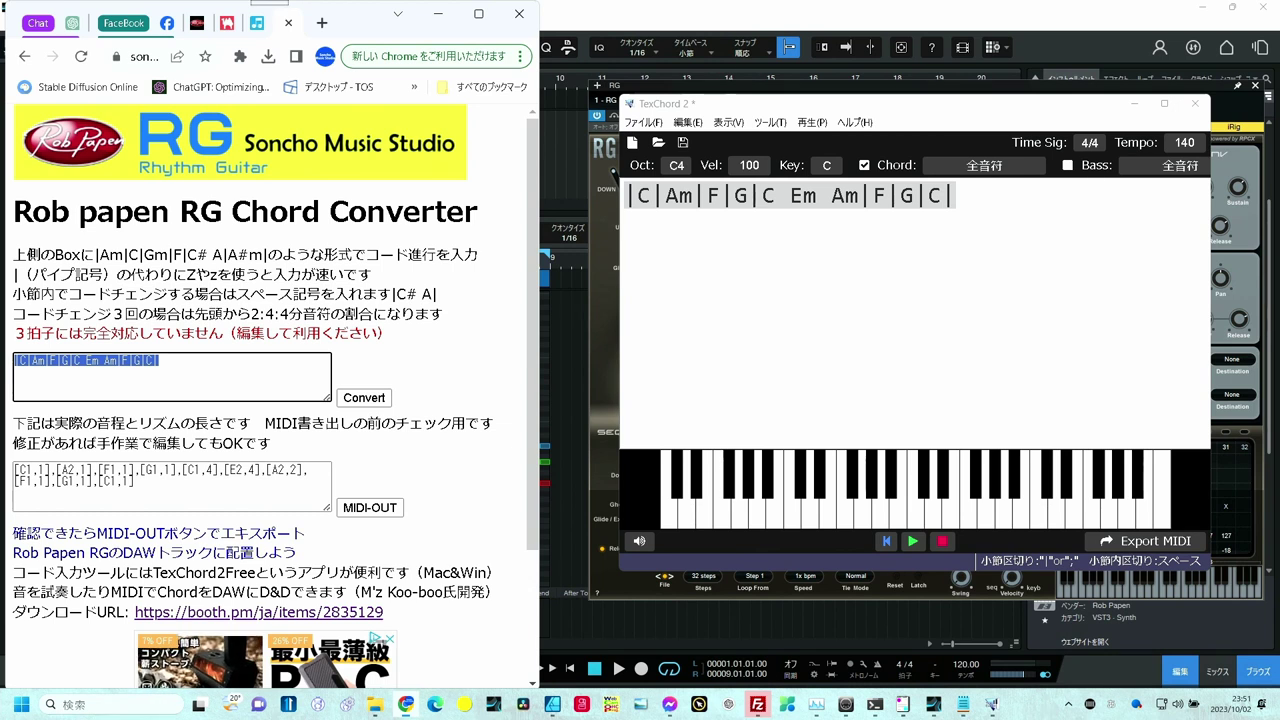
key("BackSpace")
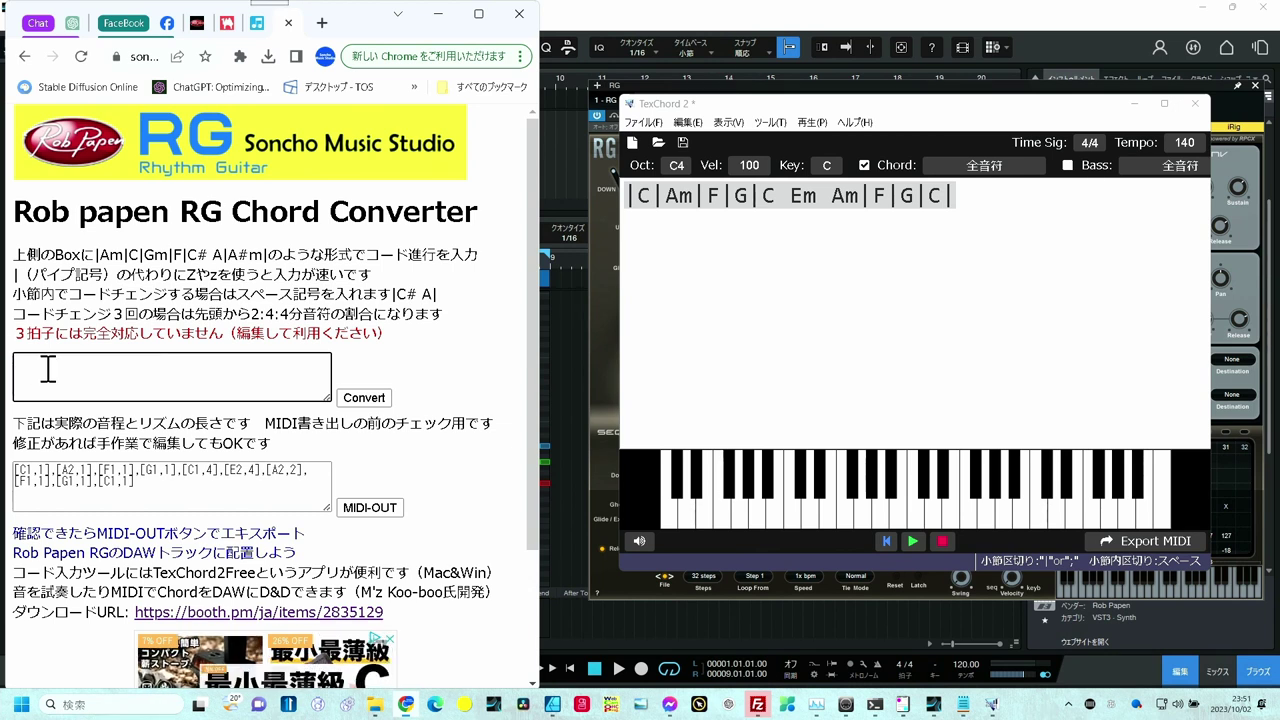
key("ctrl+v")
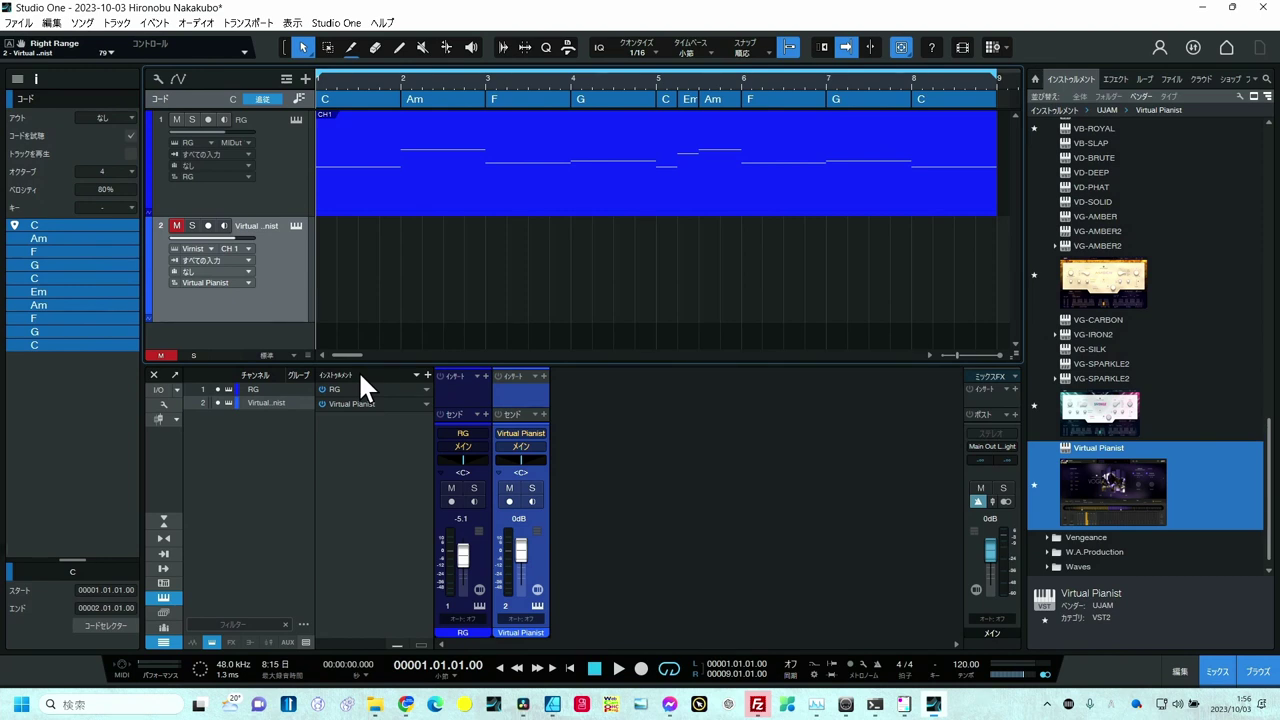
Convert the RG instrument track to an audio track, preserving the instrument track state.
right_click(276, 183)
left_click(305, 399)
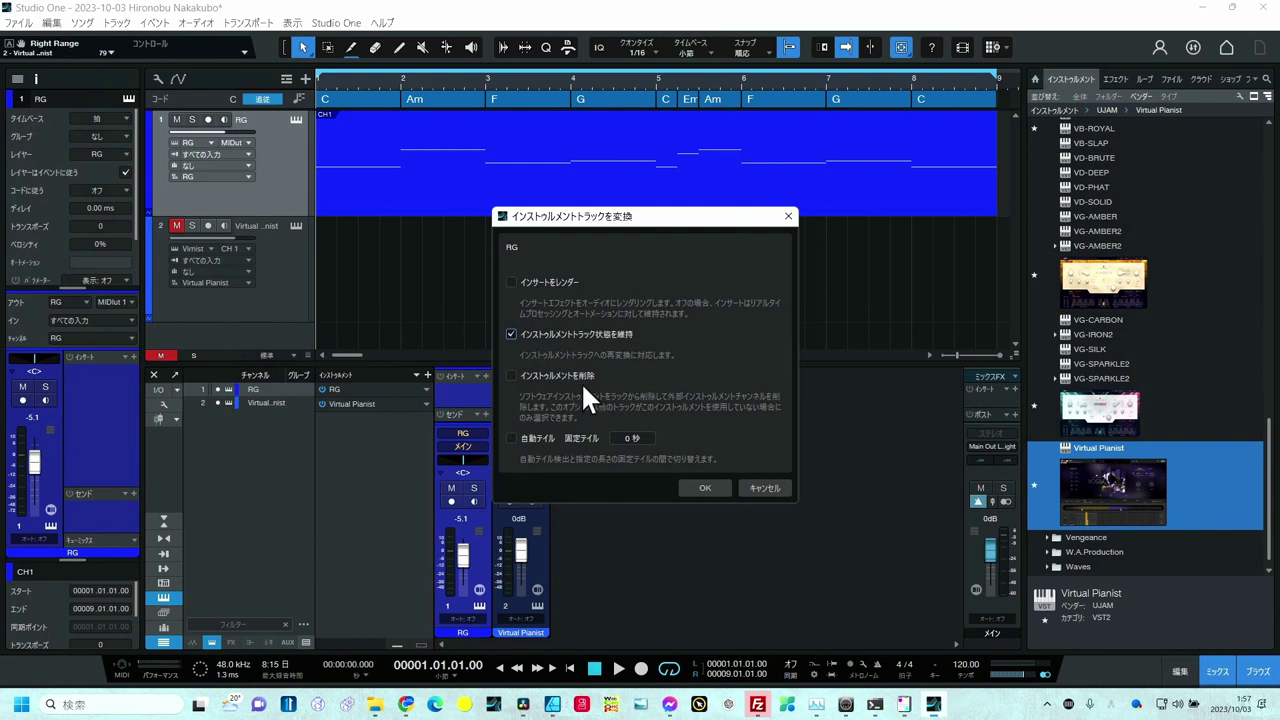
left_click(710, 488)
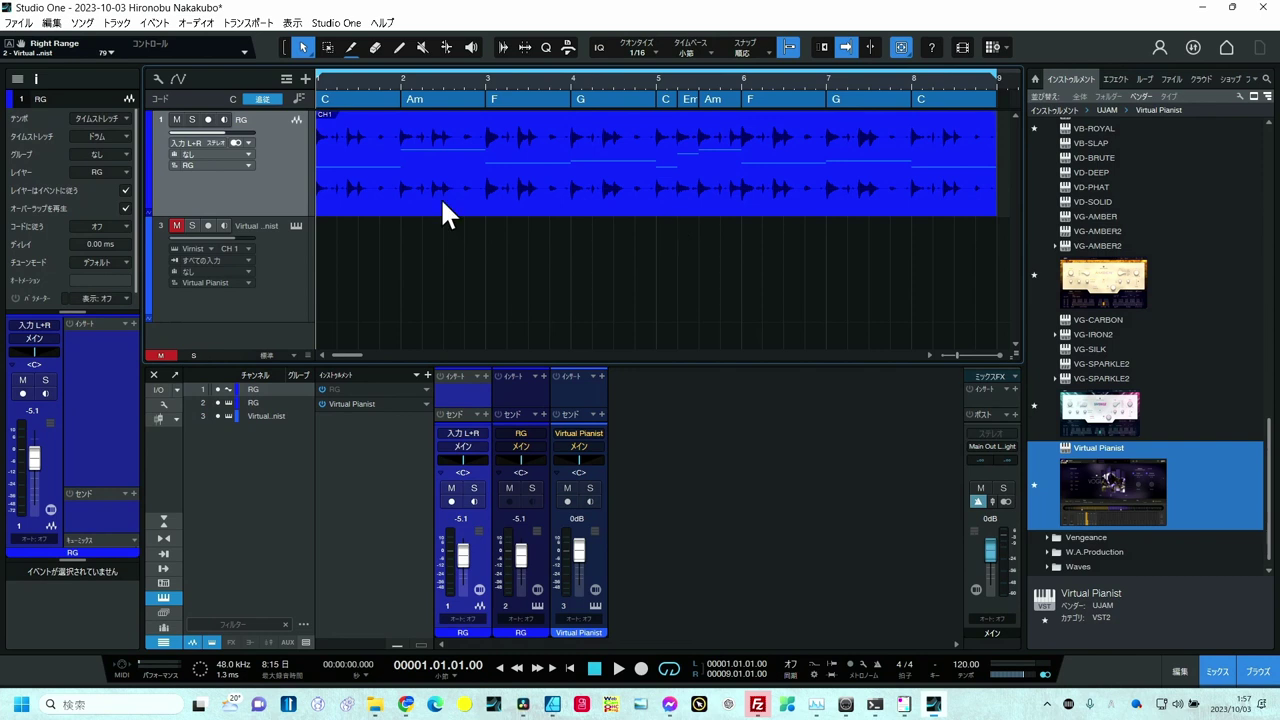
Change the G chord at bar 4 of the chord track to G7.
left_click(590, 100)
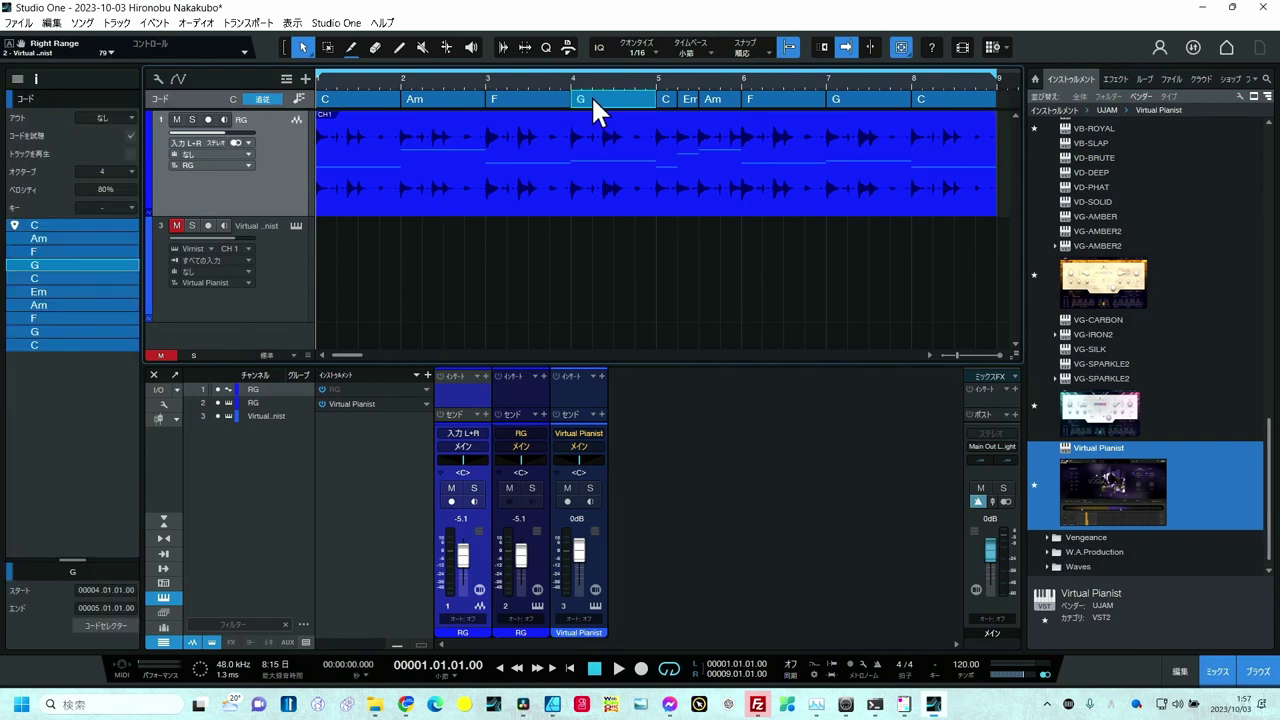
double_click(592, 99)
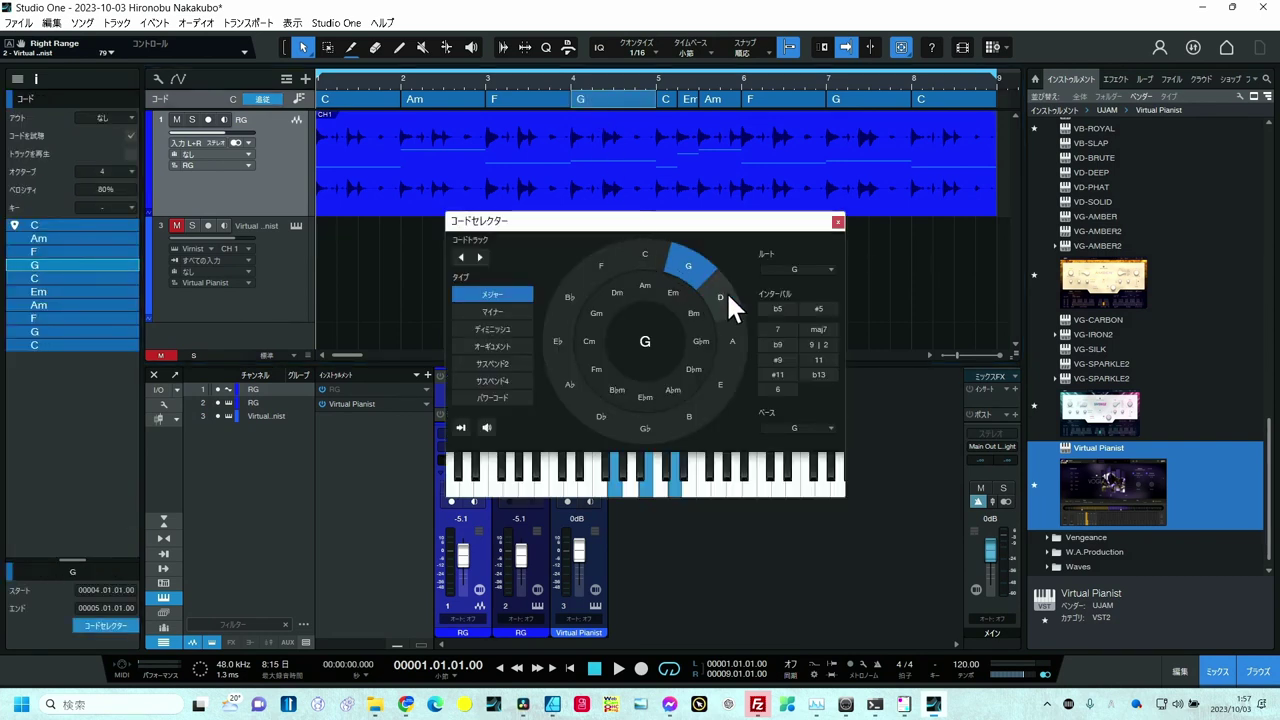
left_click(772, 329)
left_click(838, 221)
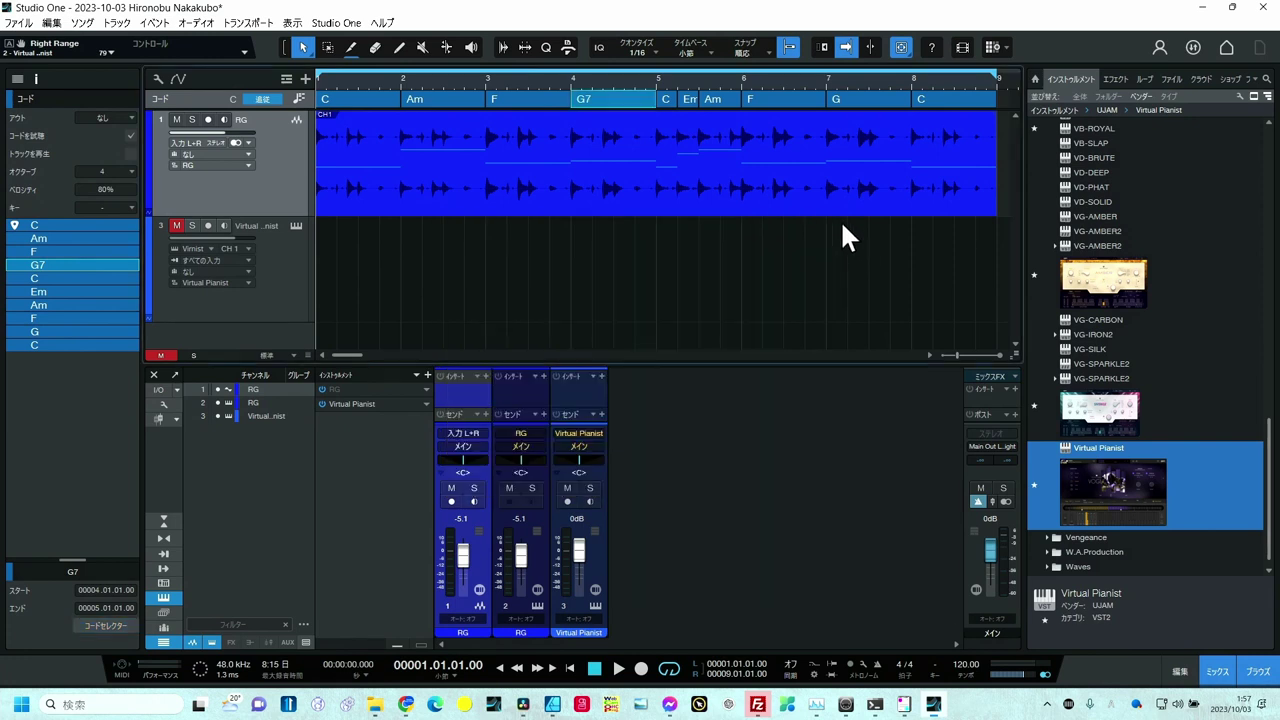
Shorten the bar 7 G chord to two beats and insert a separate C chord at the start of bar 8.
left_click(859, 100)
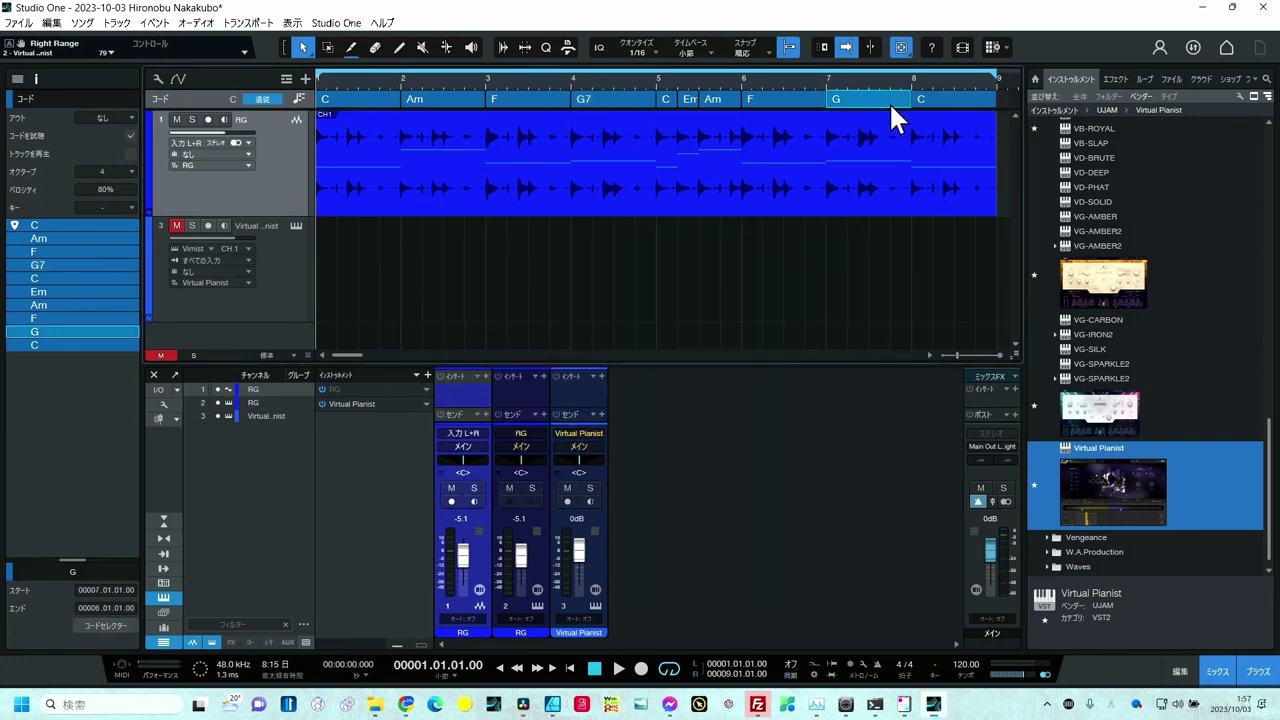
left_click_drag(906, 101, 866, 101)
left_click(351, 47)
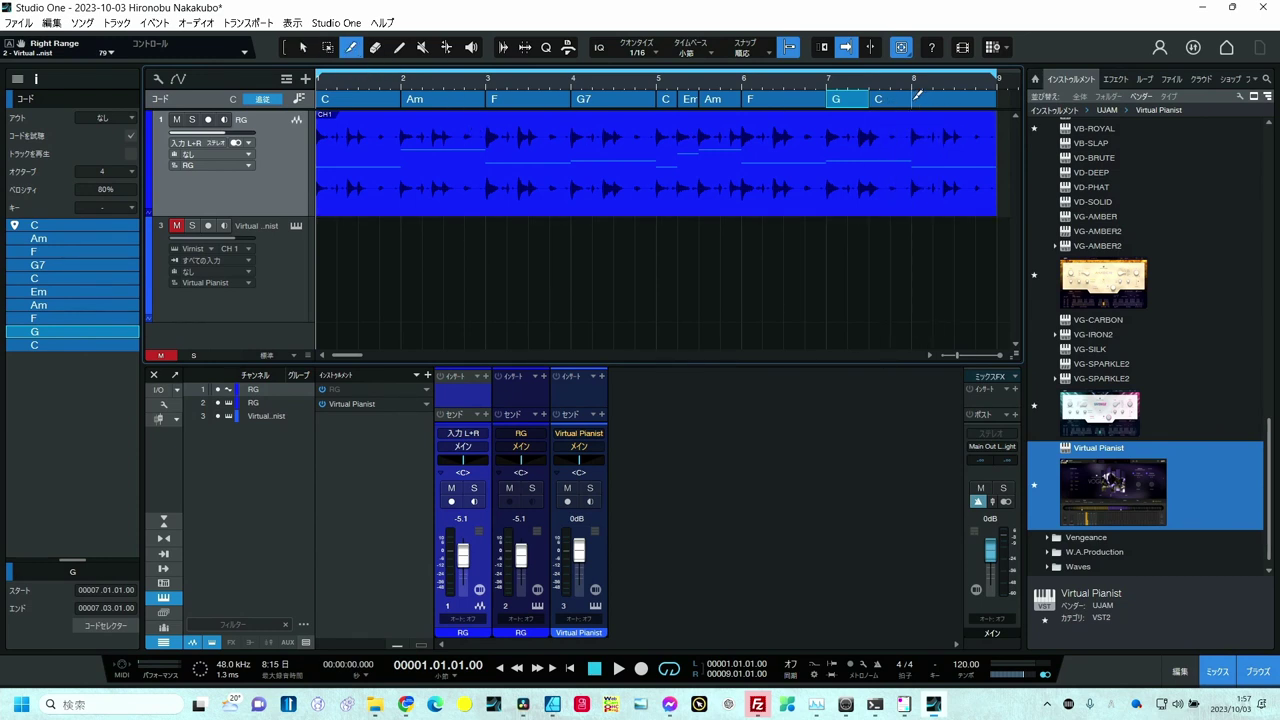
left_click(914, 98)
key("1")
Change the G chord in the first half of bar 7 to Gsus4.
double_click(852, 98)
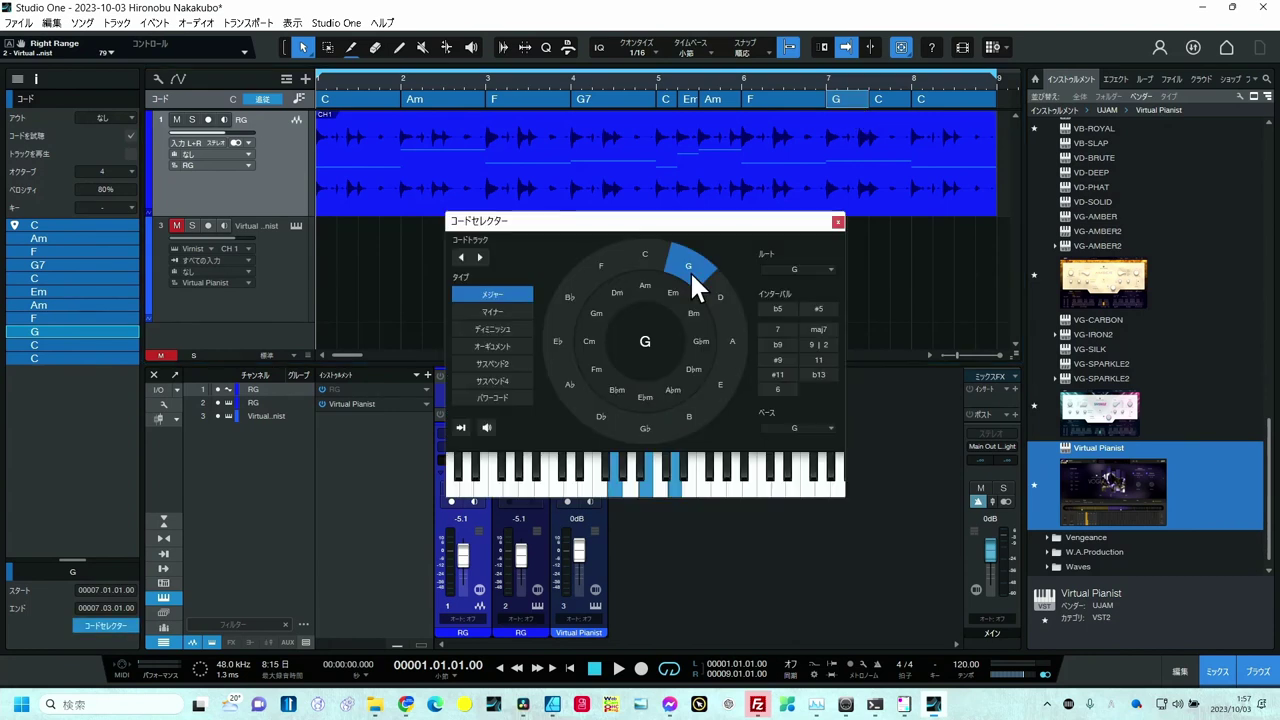
left_click(519, 381)
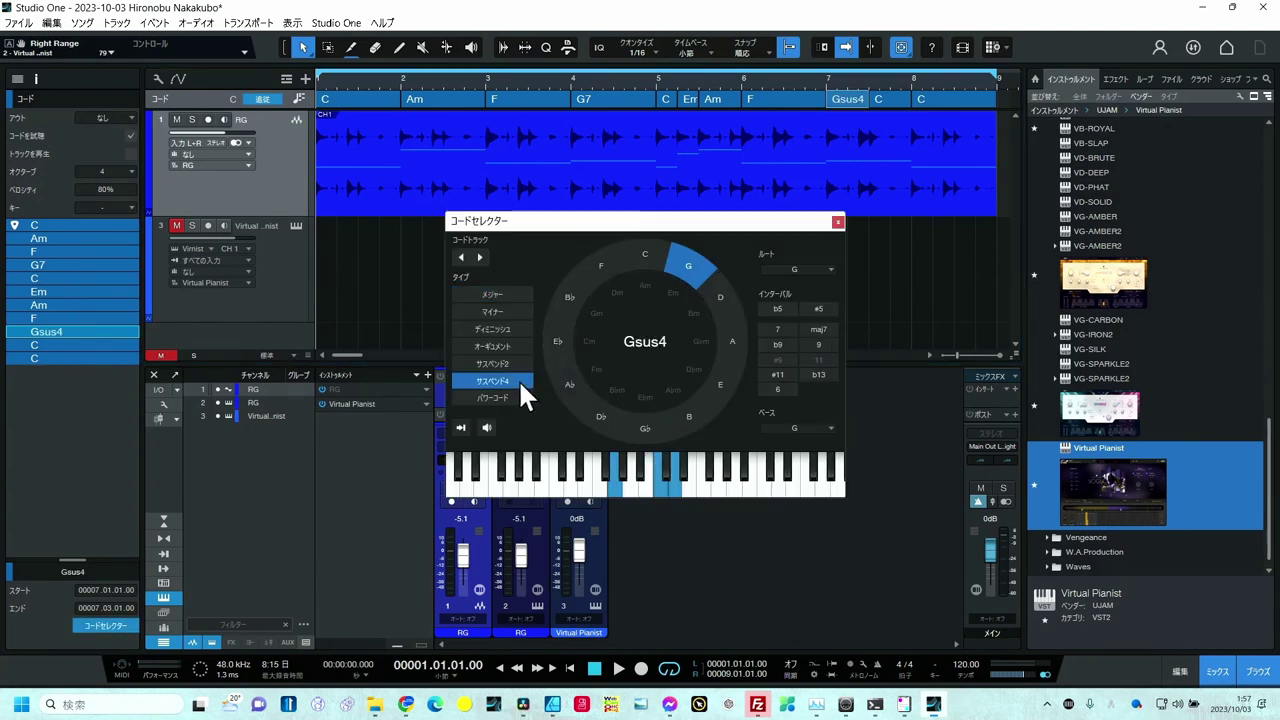
left_click(838, 220)
Change the C chord at bar 7, beat 3 to G7 in the chord selector.
left_click(880, 98)
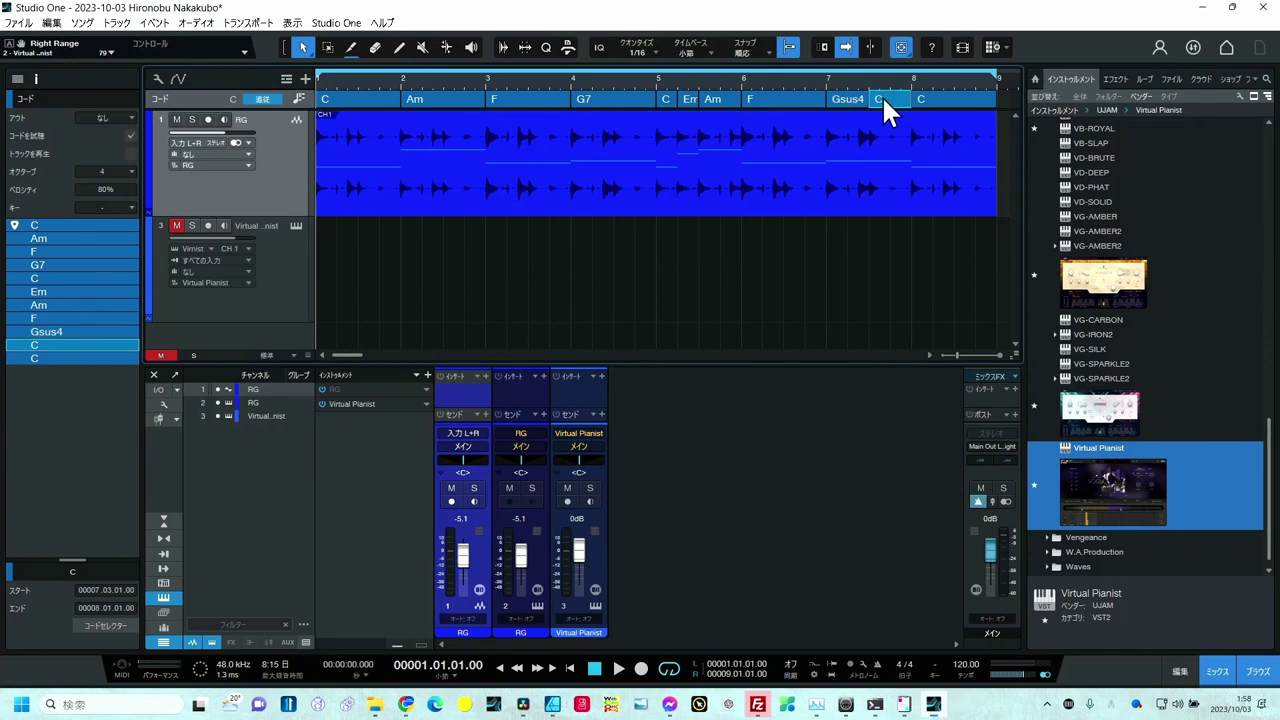
double_click(882, 96)
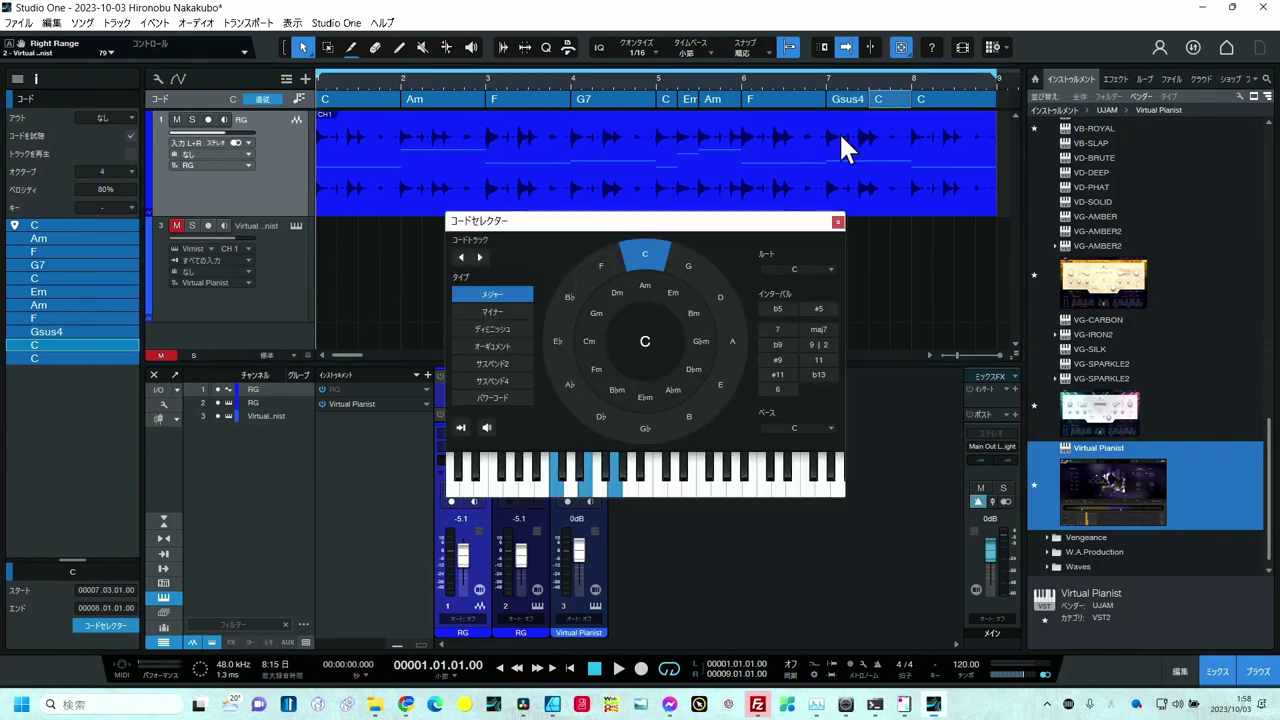
left_click(688, 265)
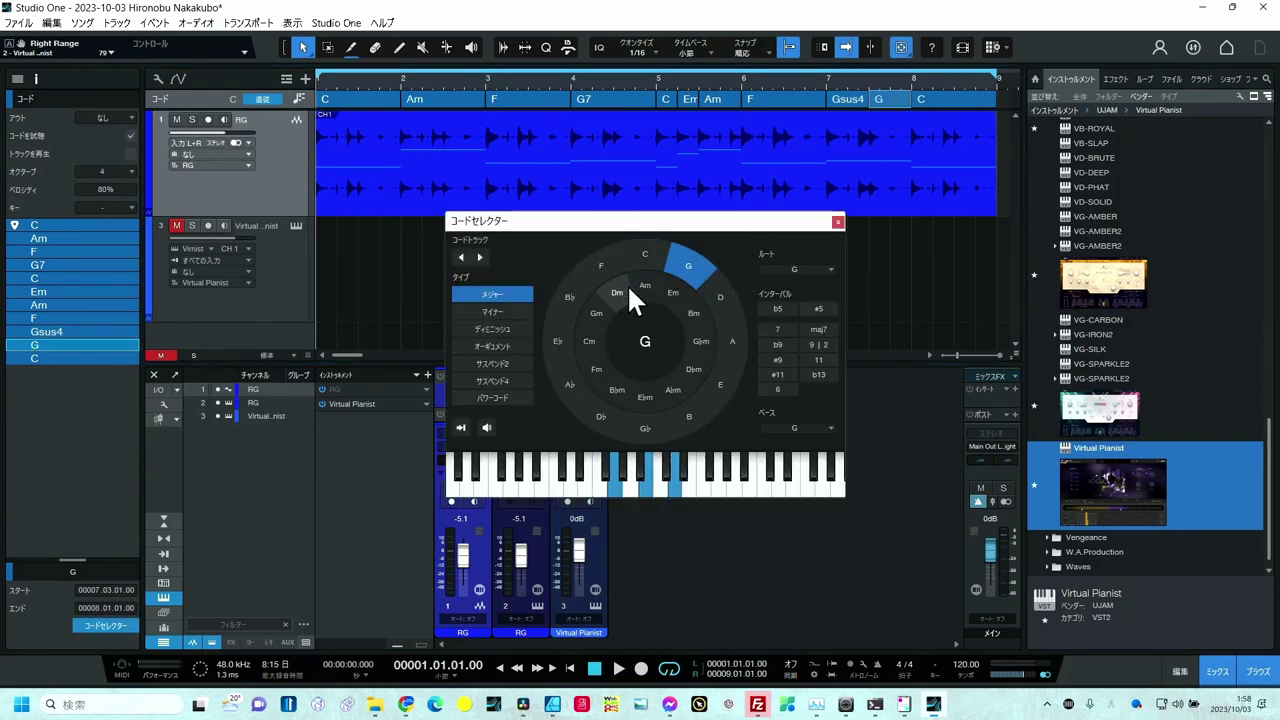
left_click(778, 329)
left_click(838, 222)
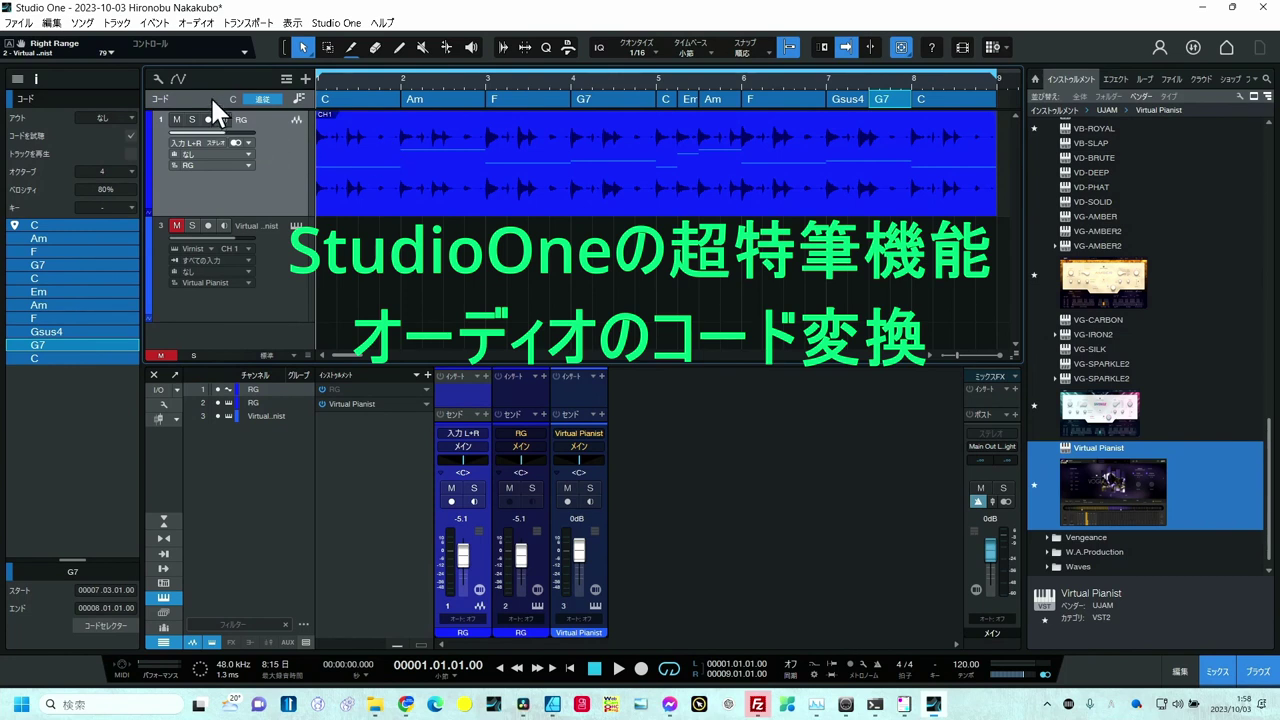
Set the RG audio track to follow the chord track in ユニバーサル (Universal) mode.
left_click(272, 187)
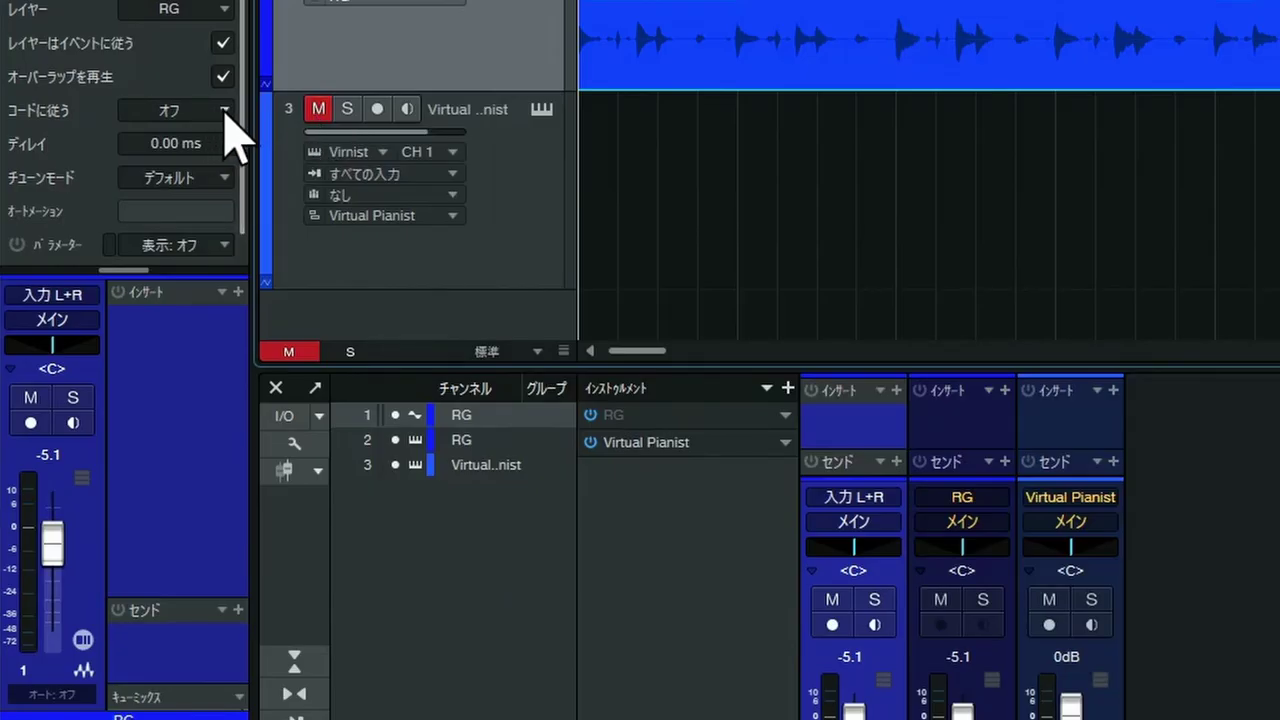
left_click(224, 112)
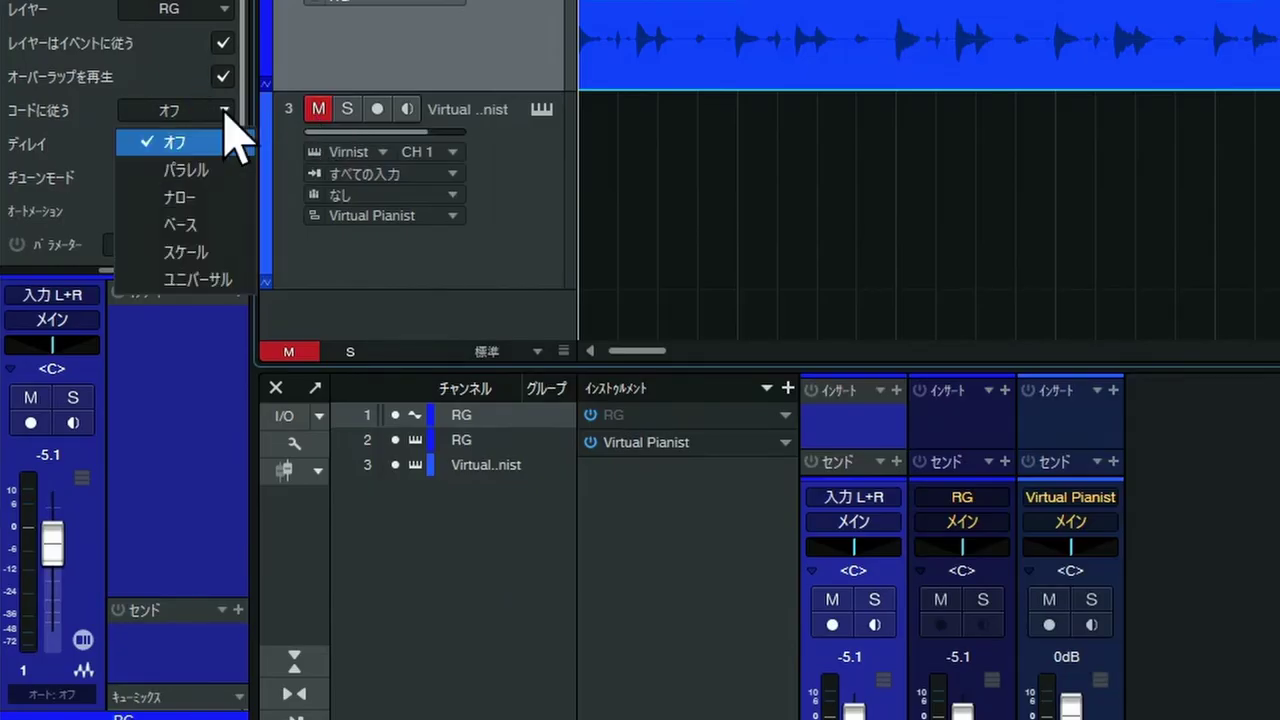
left_click(180, 282)
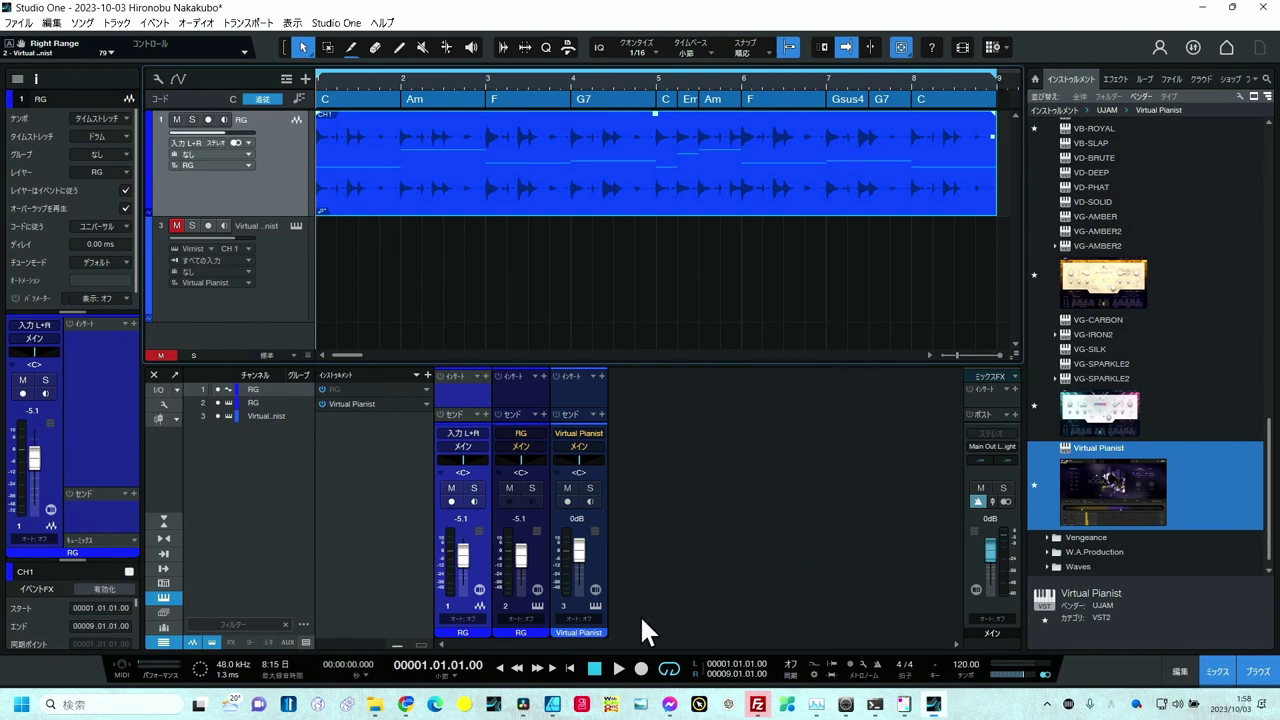
Play the chord-following RG audio from the start and convert the RG track back to an instrument track.
left_click(618, 668)
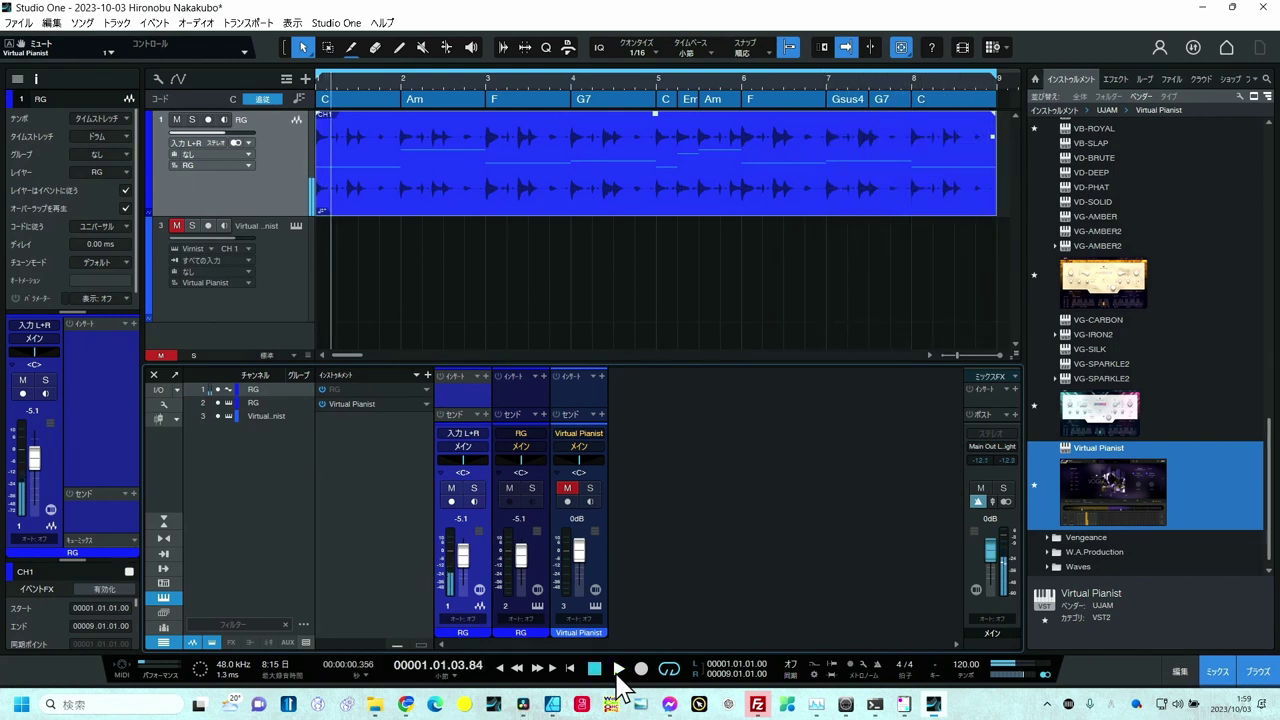
right_click(286, 180)
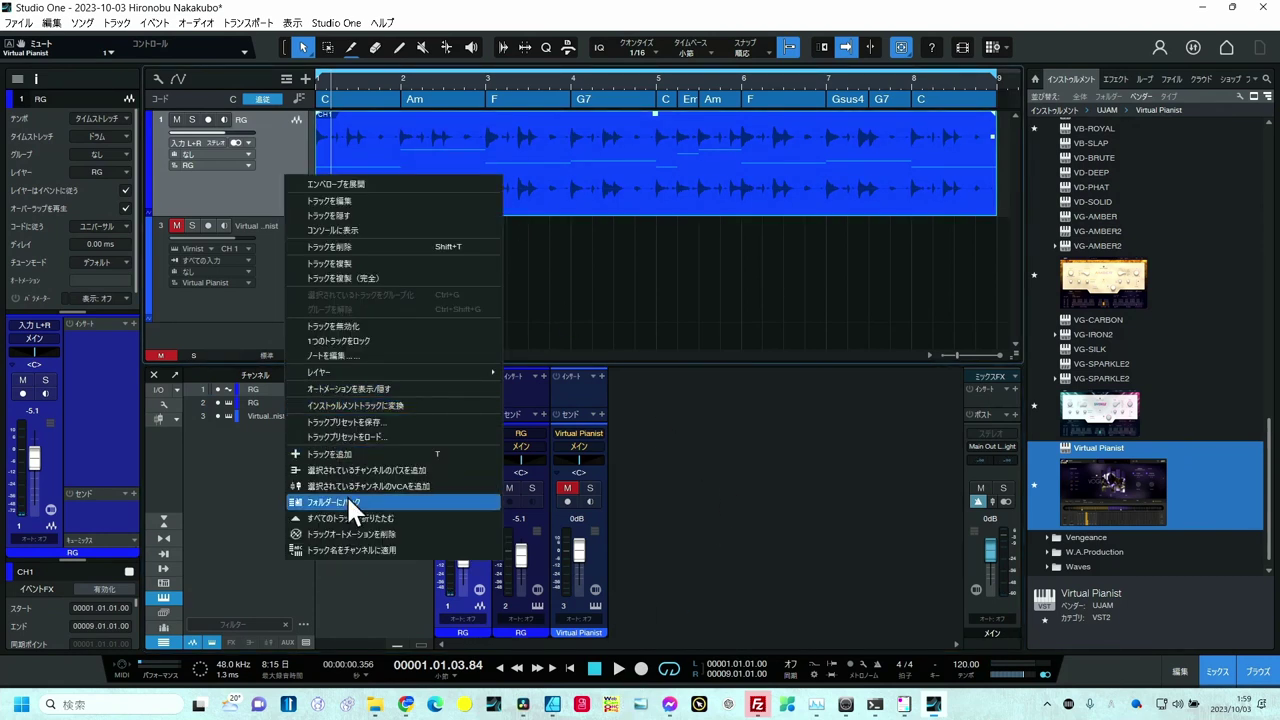
left_click(365, 407)
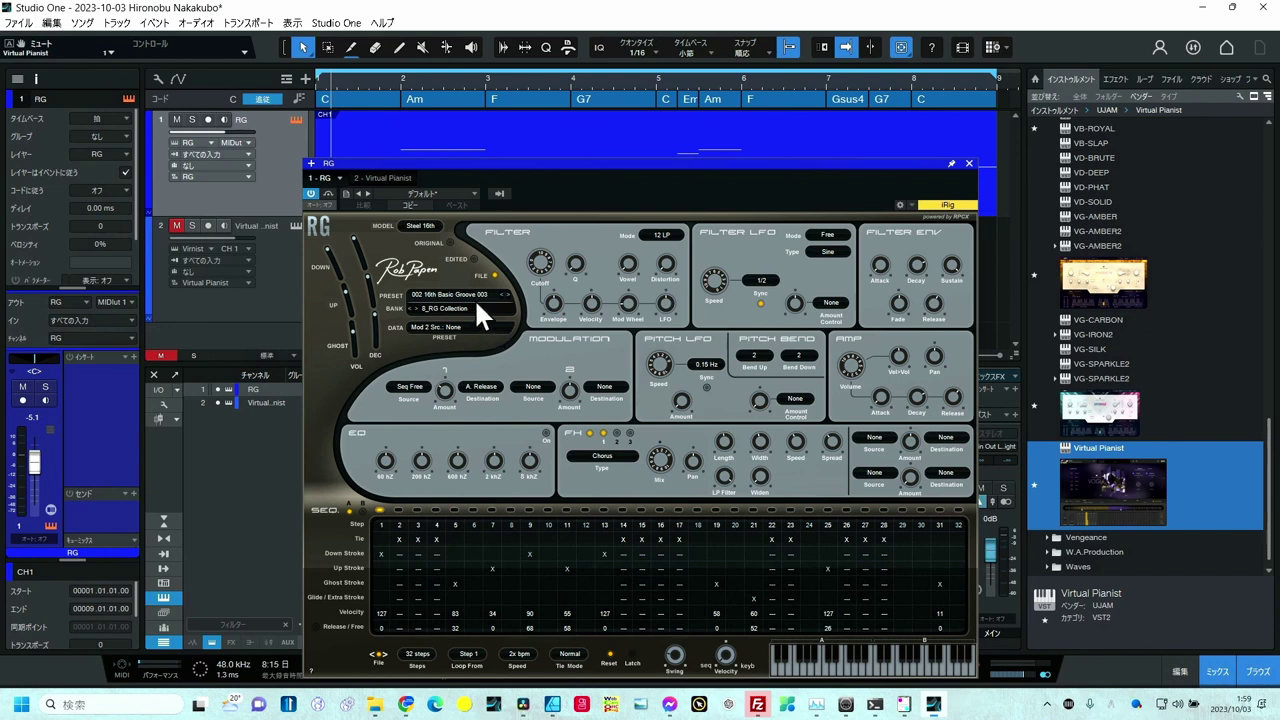
Audition successive presets in the 8_RG Collection bank during playback, including Stl 8th Groovy 8, Elec Demand, Elec broken and Dist PitchSeq1 JoMal.
left_click(507, 294)
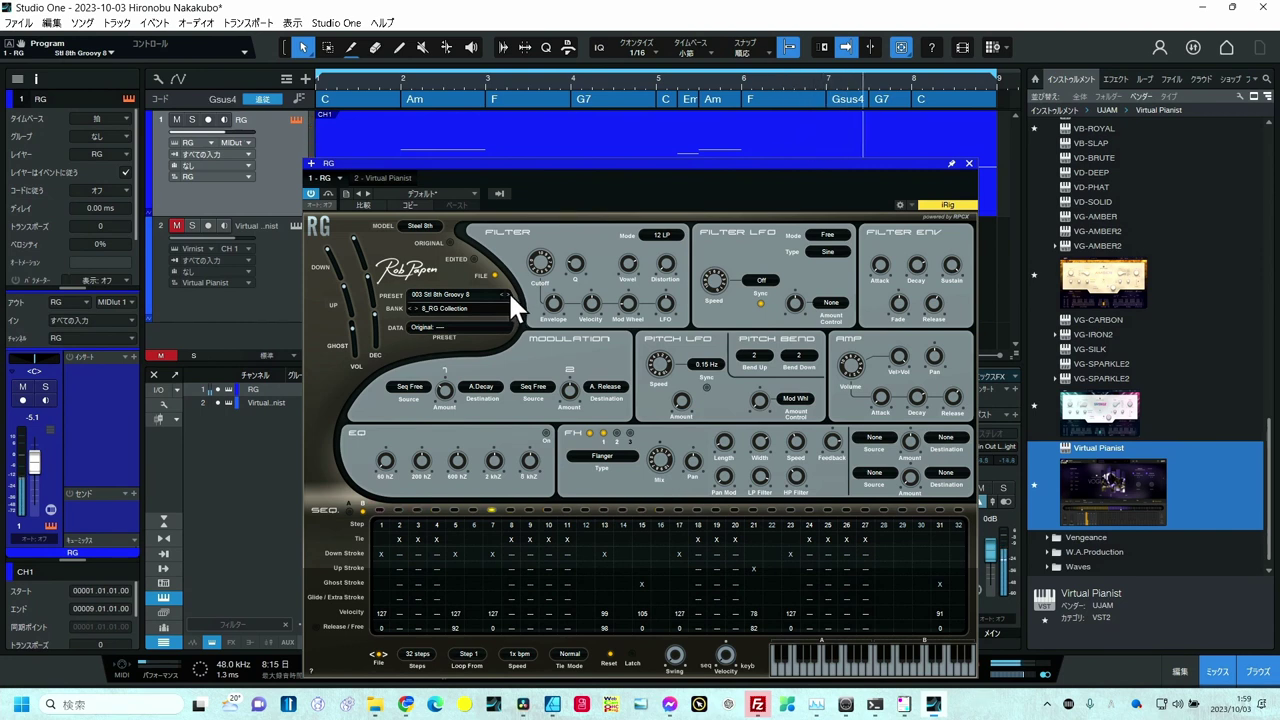
left_click(509, 295)
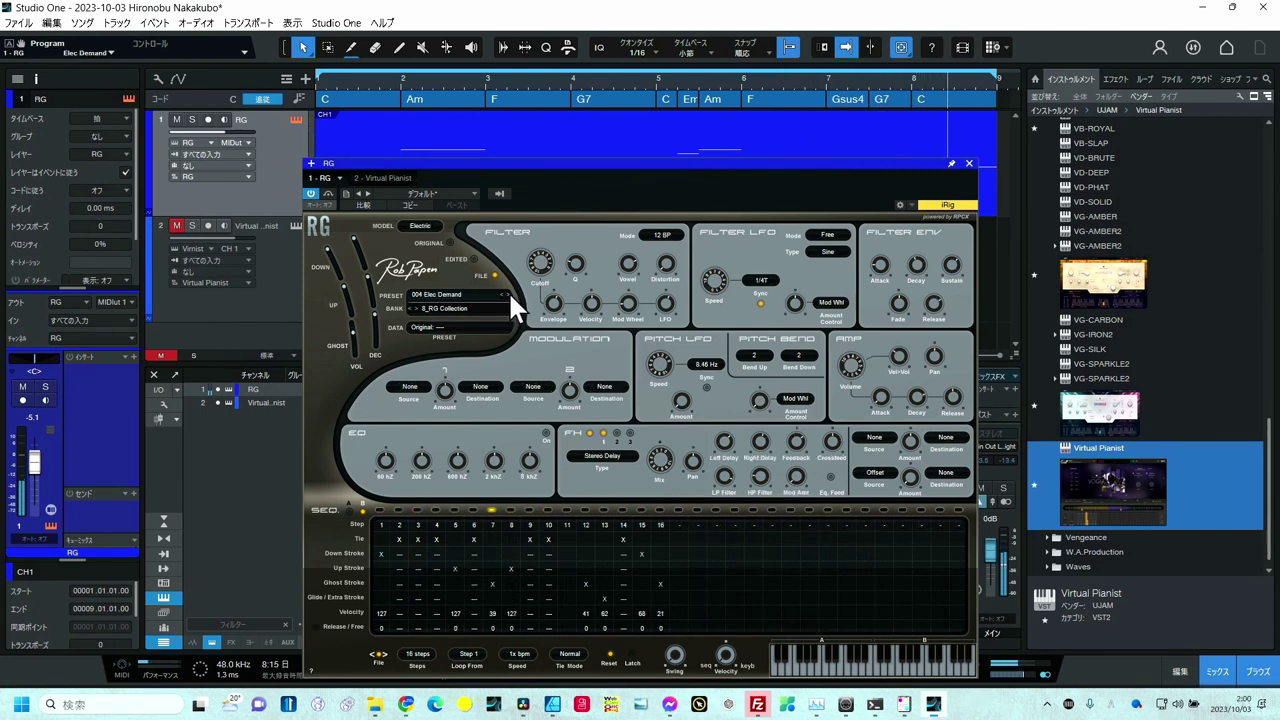
left_click(507, 293)
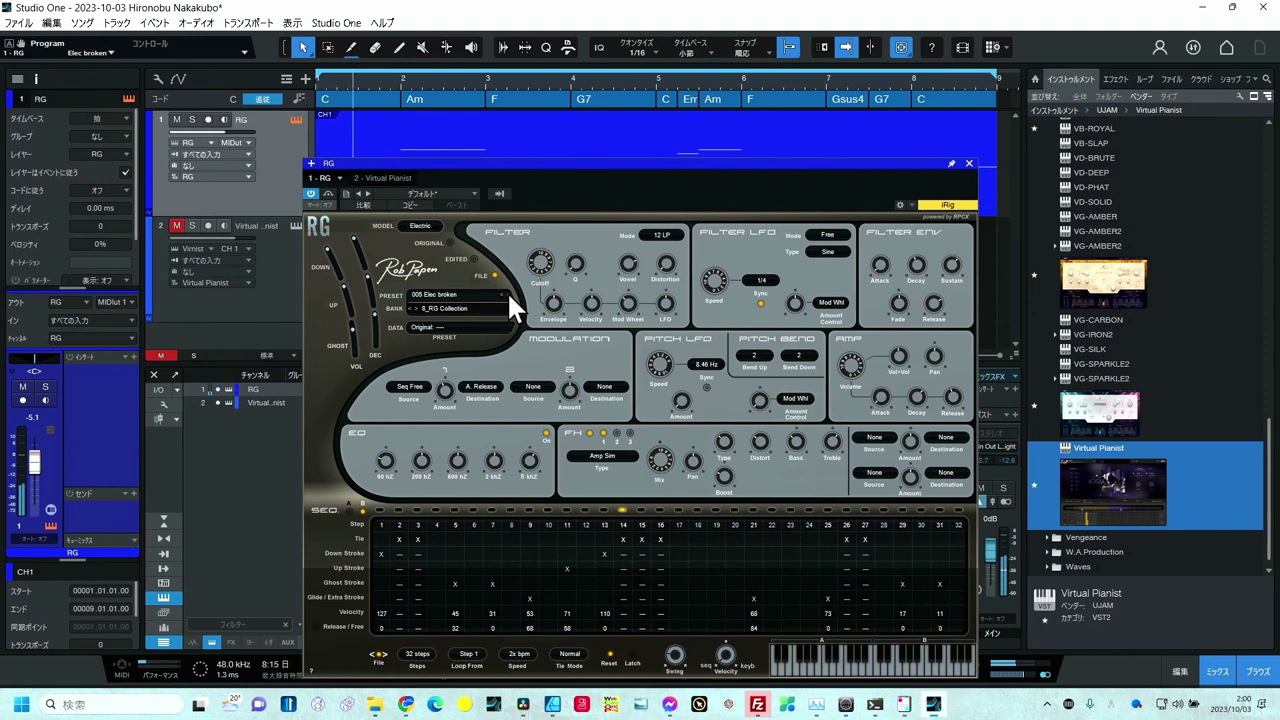
left_click(505, 291)
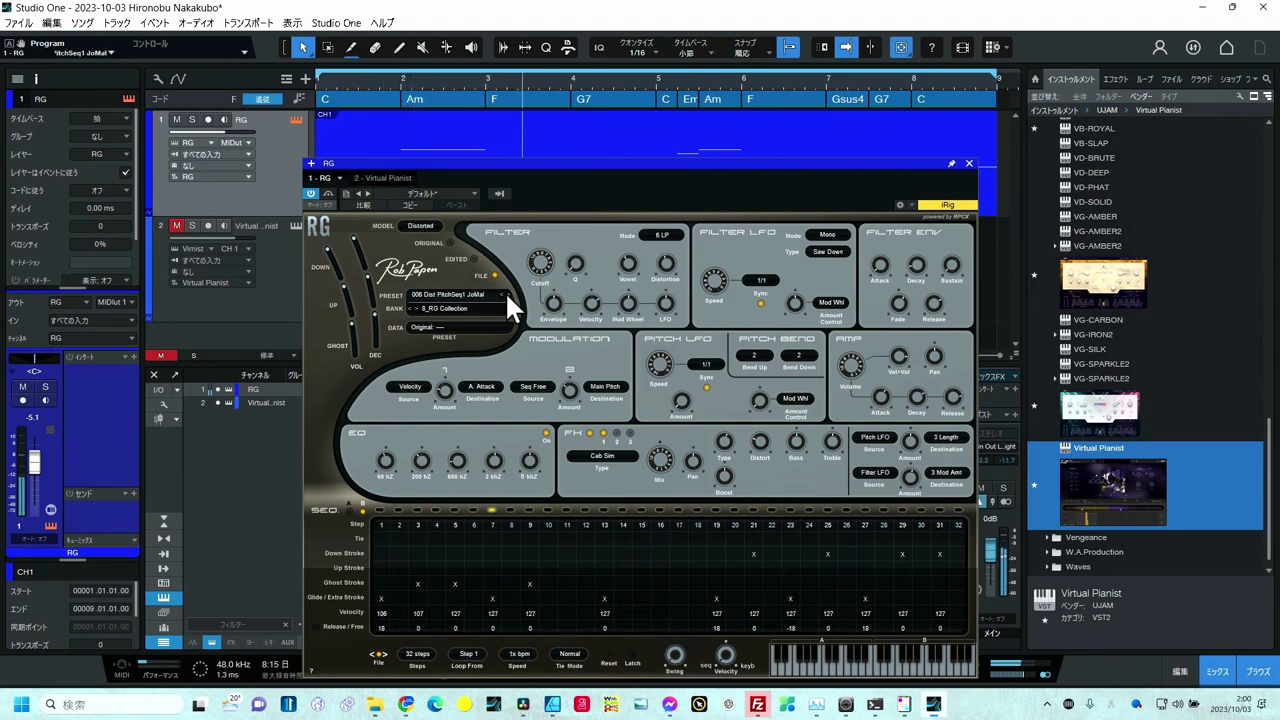
left_click(505, 291)
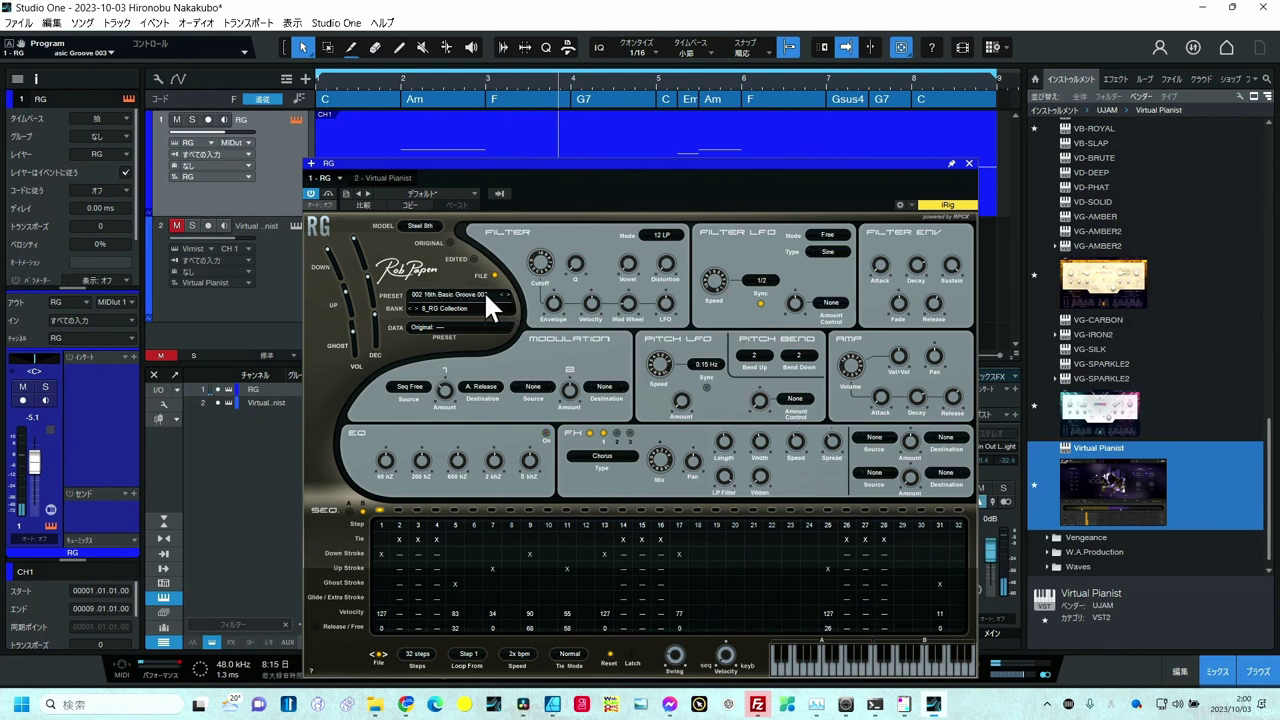
Load the preset 002 Stl 16th RagUp Vari from the 3_Steel RG grooves 02 bank into RG.
left_click(497, 292)
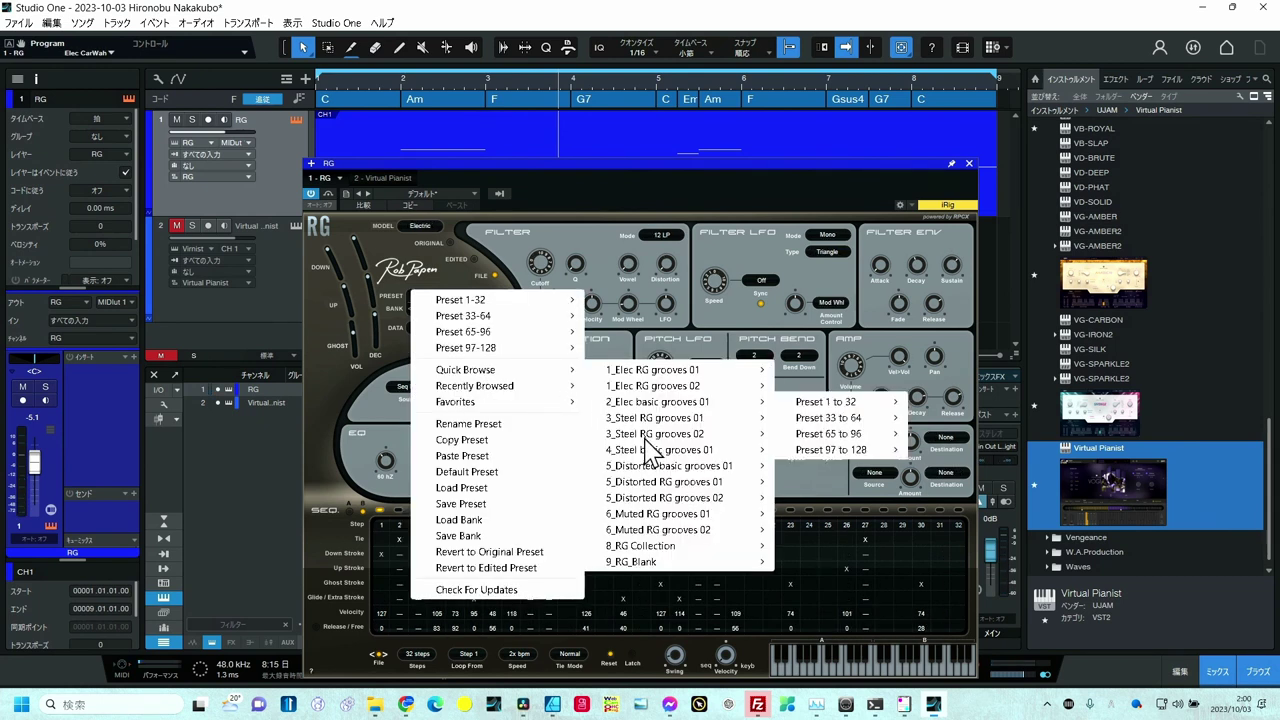
mouse_move(648, 440)
mouse_move(840, 450)
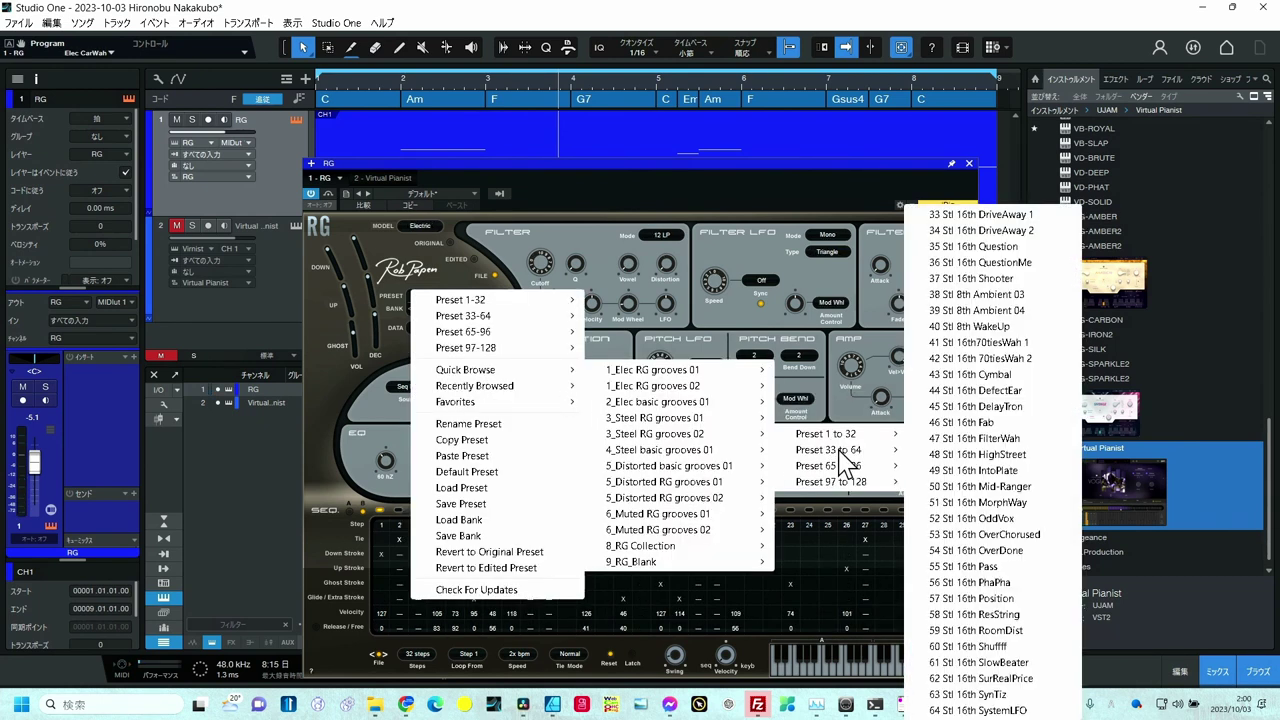
left_click(945, 454)
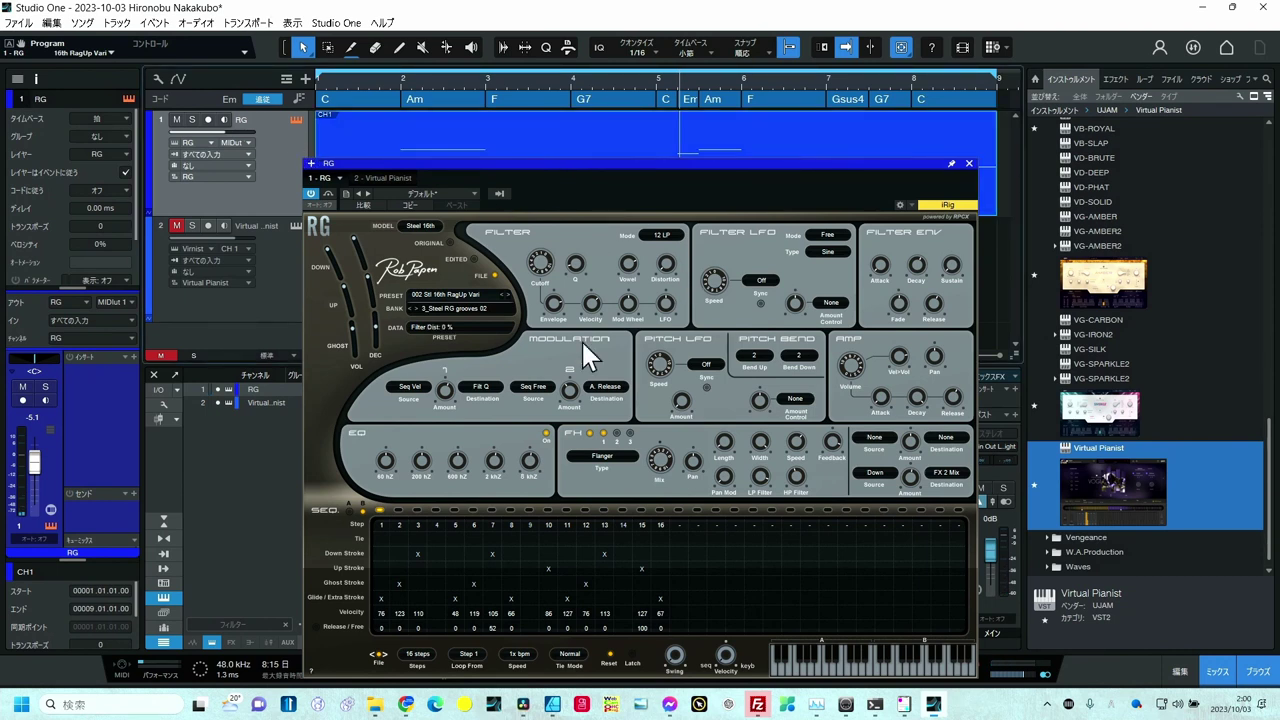
Convert the RG instrument track to an audio track and close the RG plug-in window.
right_click(280, 155)
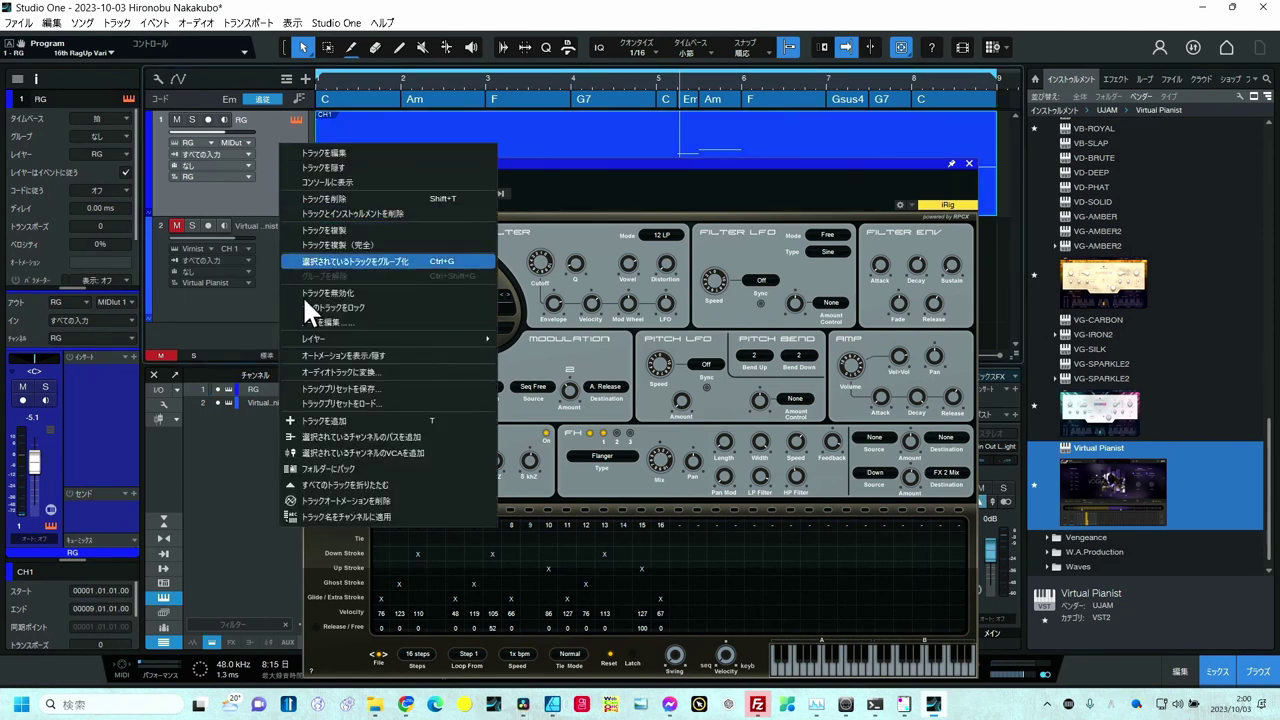
left_click(320, 373)
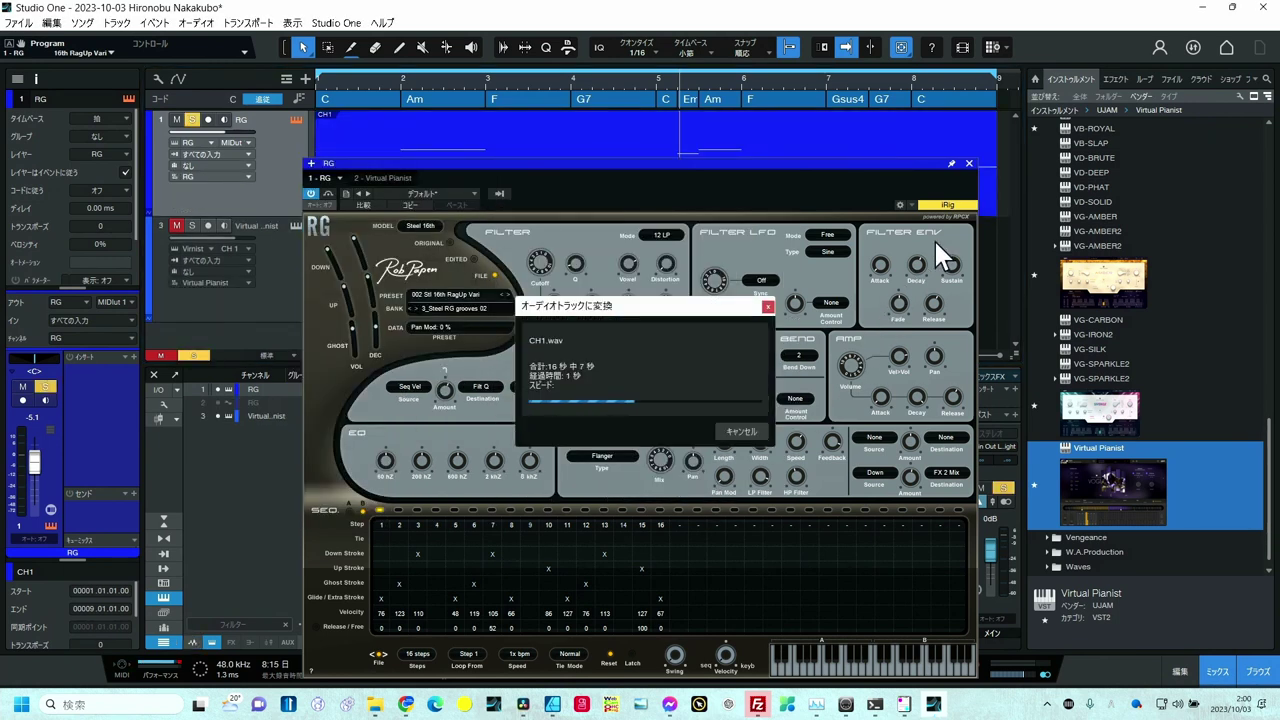
left_click(970, 164)
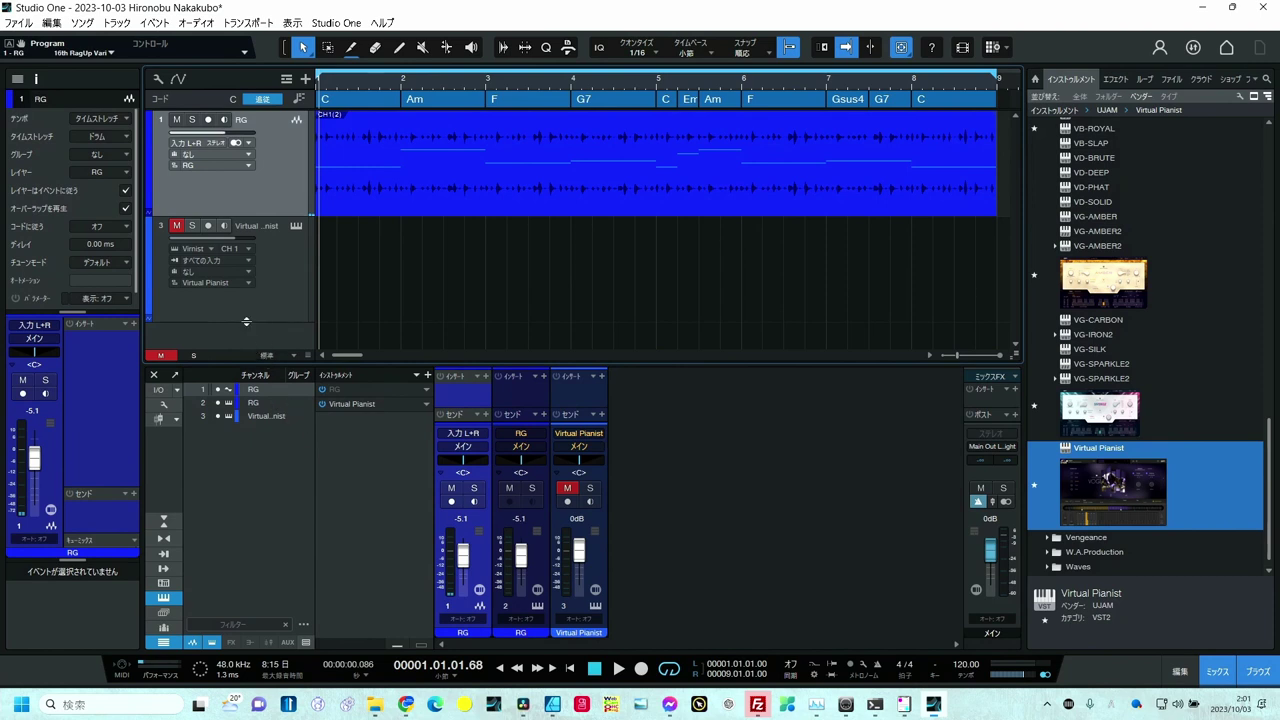
Open the Virtual Pianist instrument, examine its style and Follow Chords settings with the whole interface in view, and close it.
left_click(293, 241)
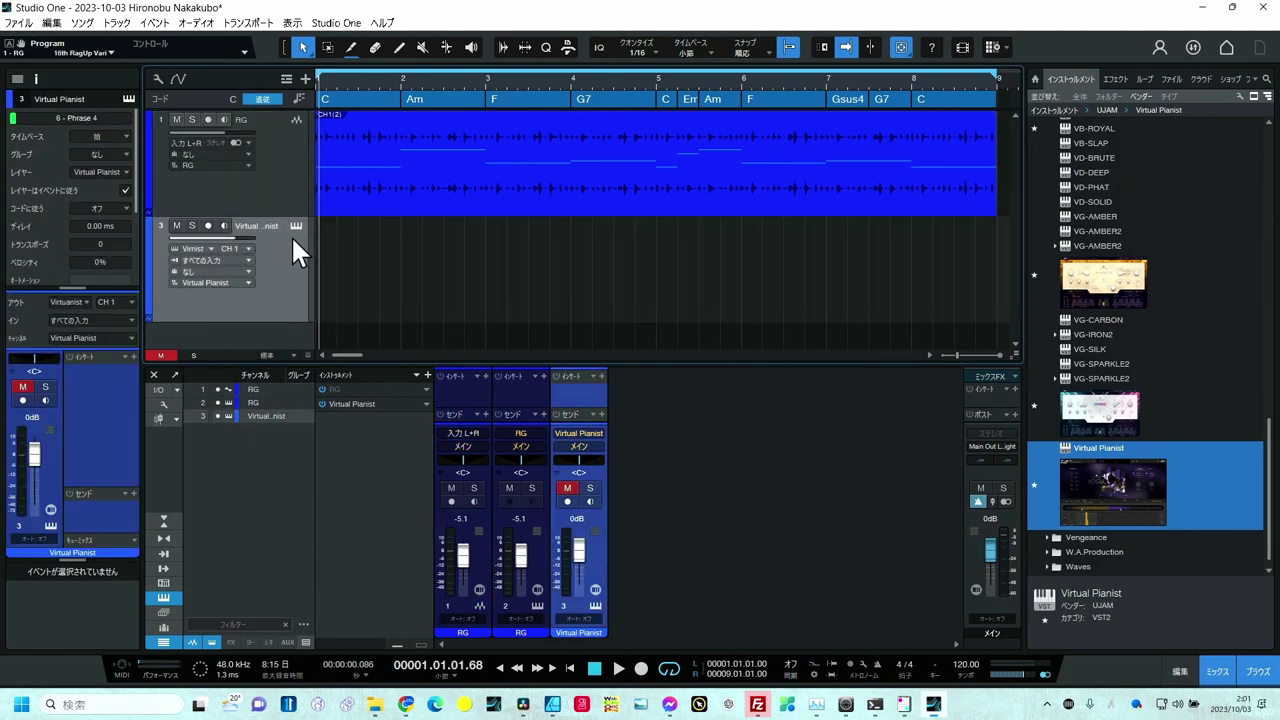
left_click(295, 224)
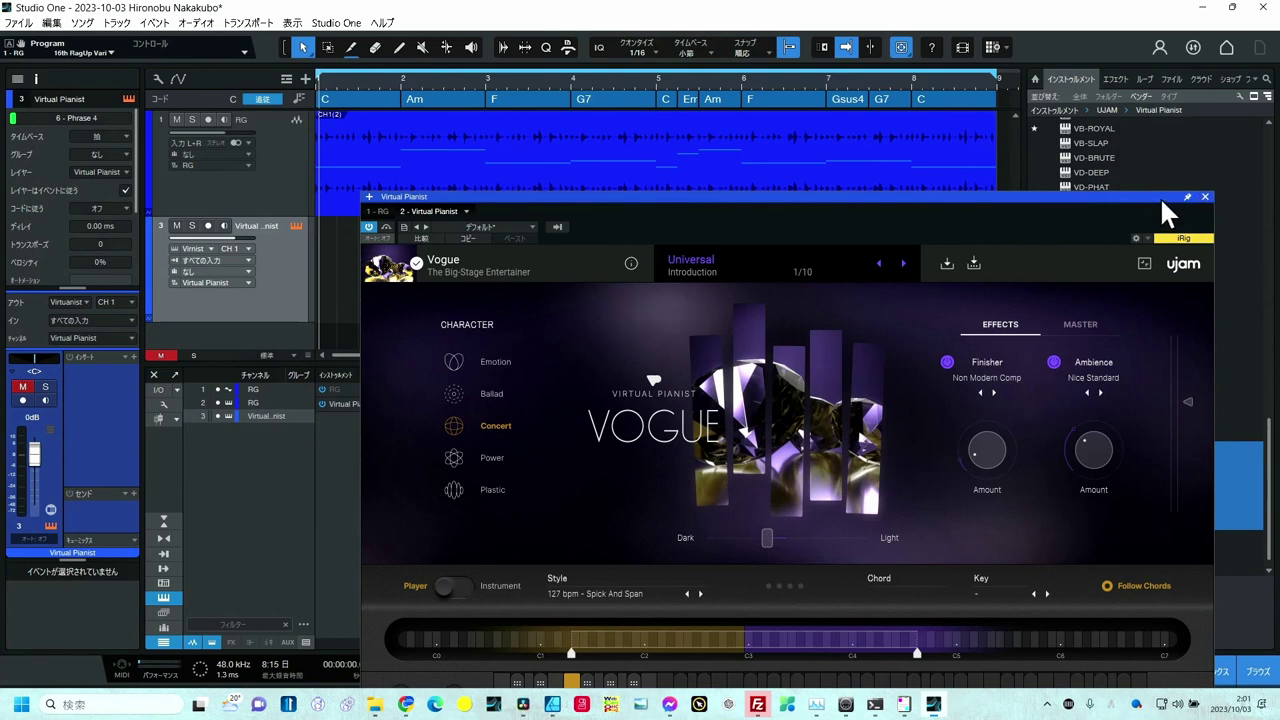
left_click_drag(1159, 196, 1120, 103)
left_click_drag(1117, 91, 1117, 91)
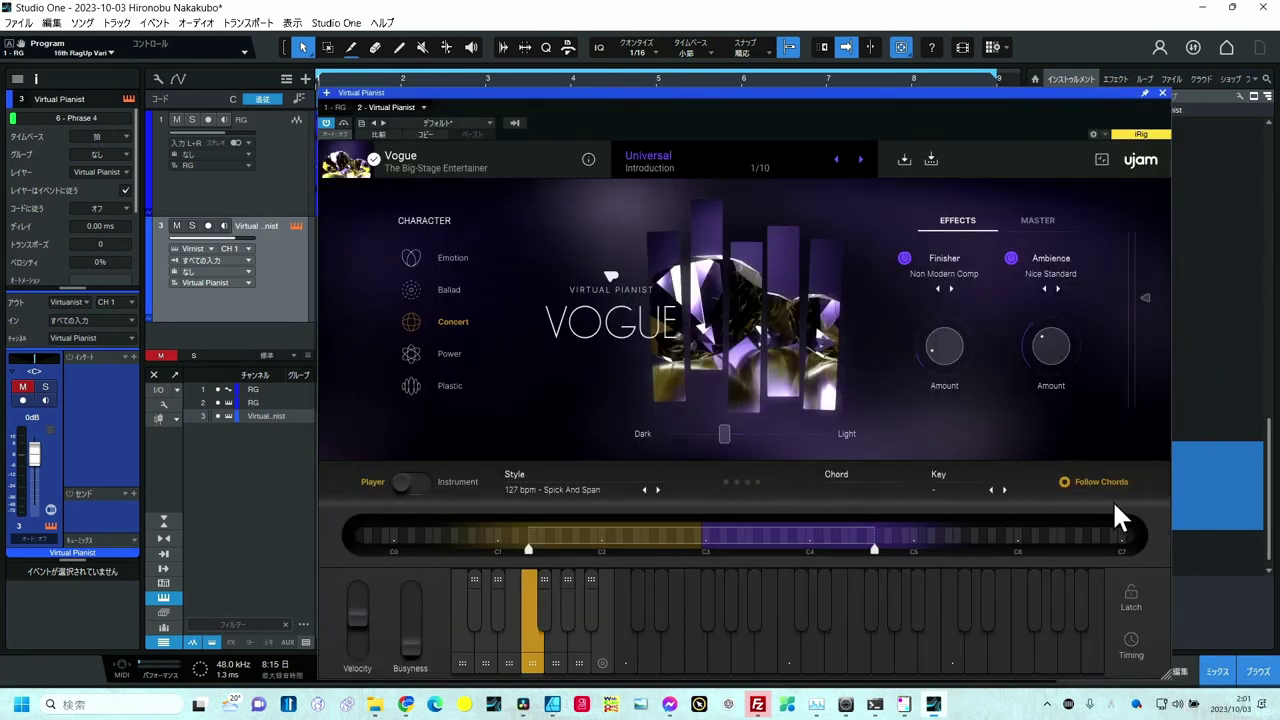
left_click(1161, 92)
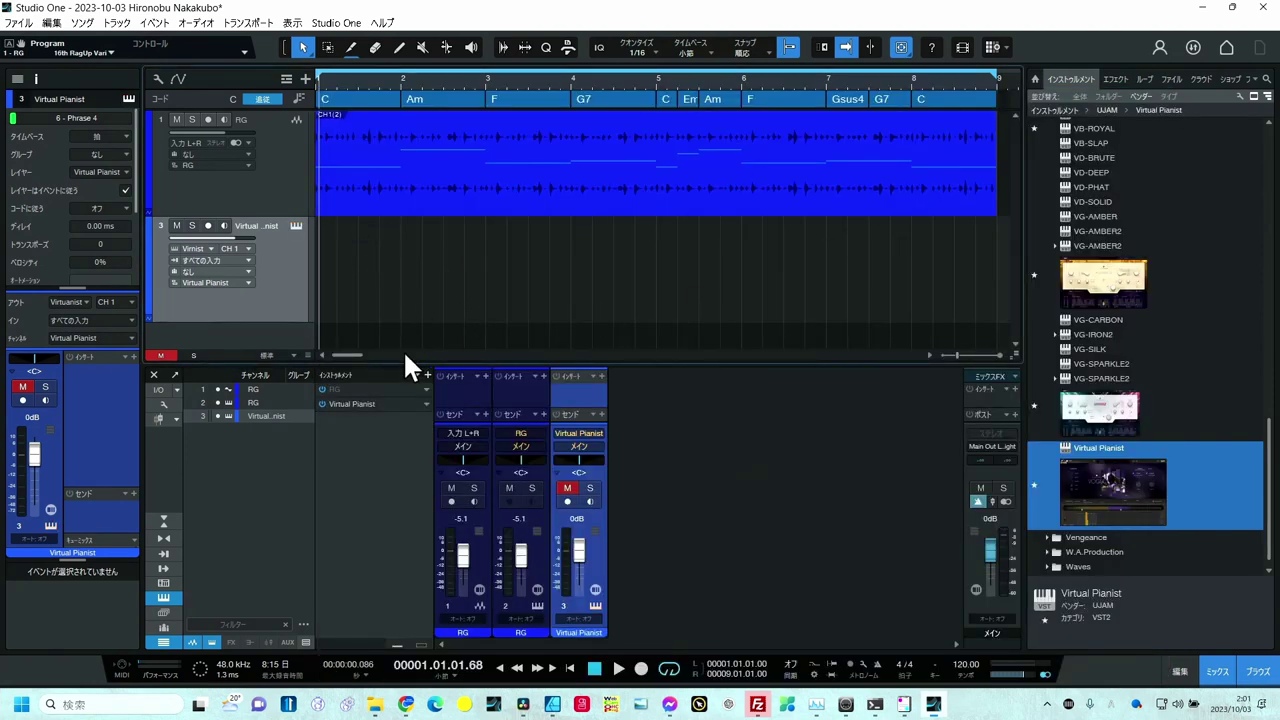
Unmute the Virtual Pianist track and play it together with the RG audio from the start of the song.
left_click(572, 668)
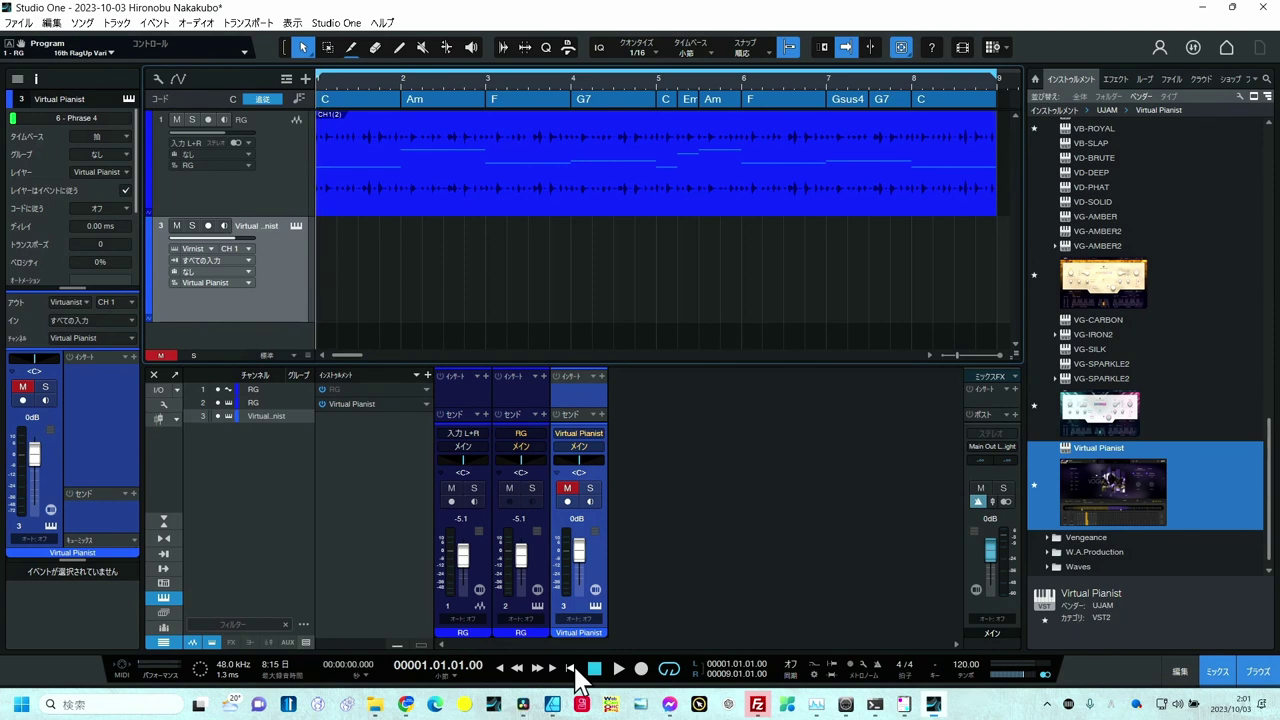
key("shift+m")
left_click(618, 668)
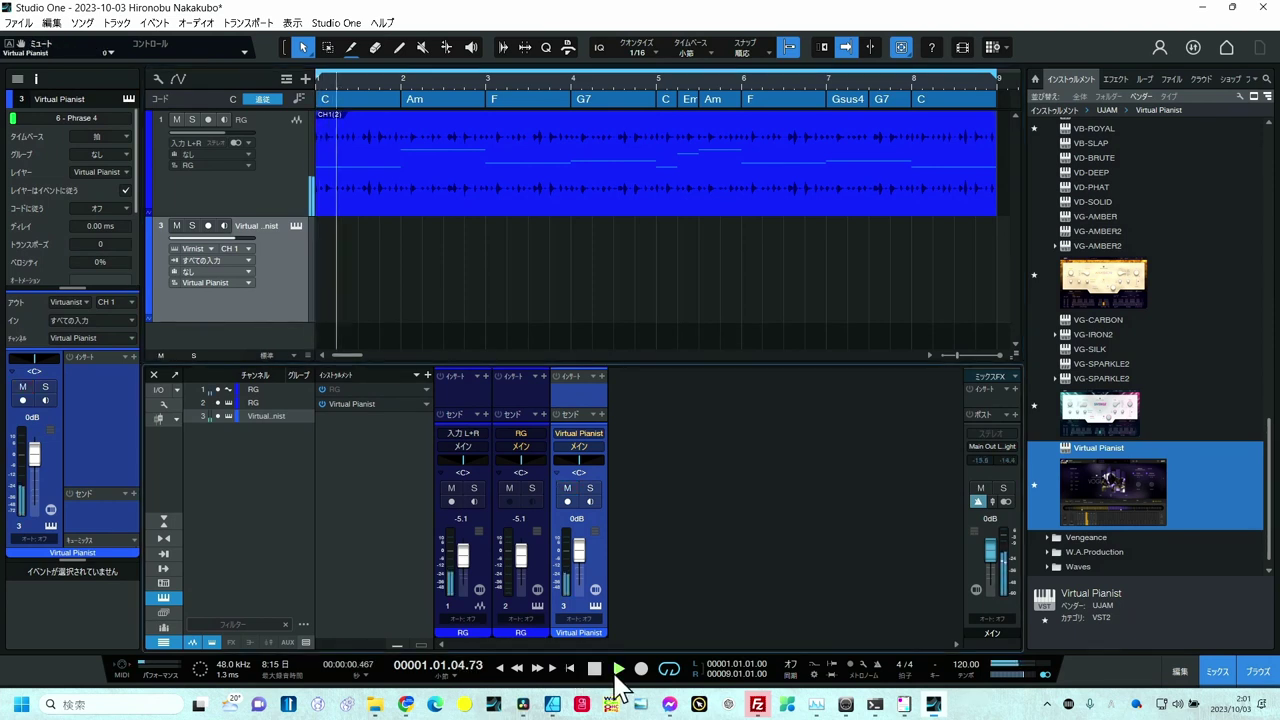